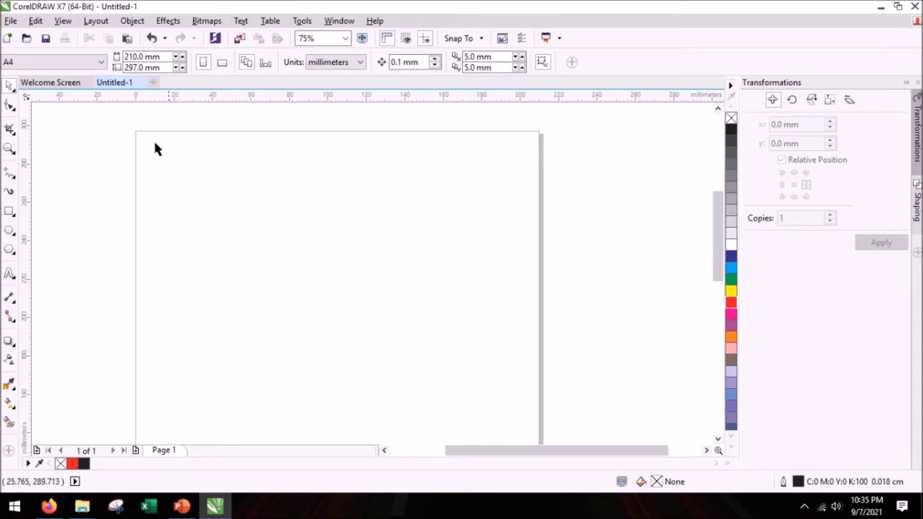
- Import the FCB crest image 970bc06c779e44a50be963a11feadc04 from Downloads and place it on the page about 49 × 34 mm
click(238, 45)
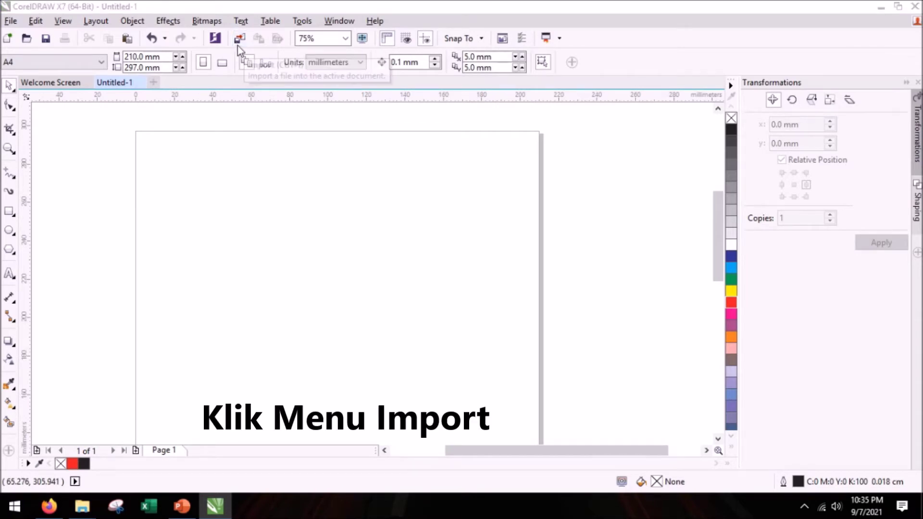
click(767, 214)
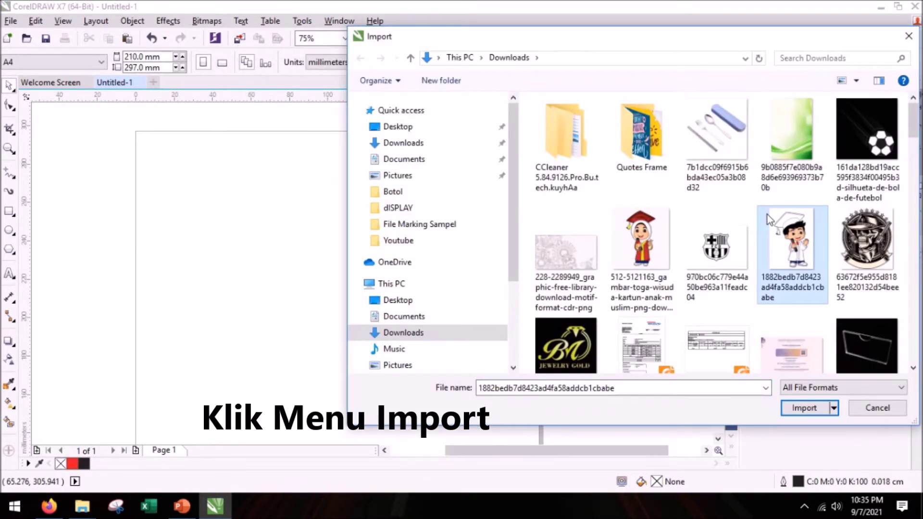
click(718, 255)
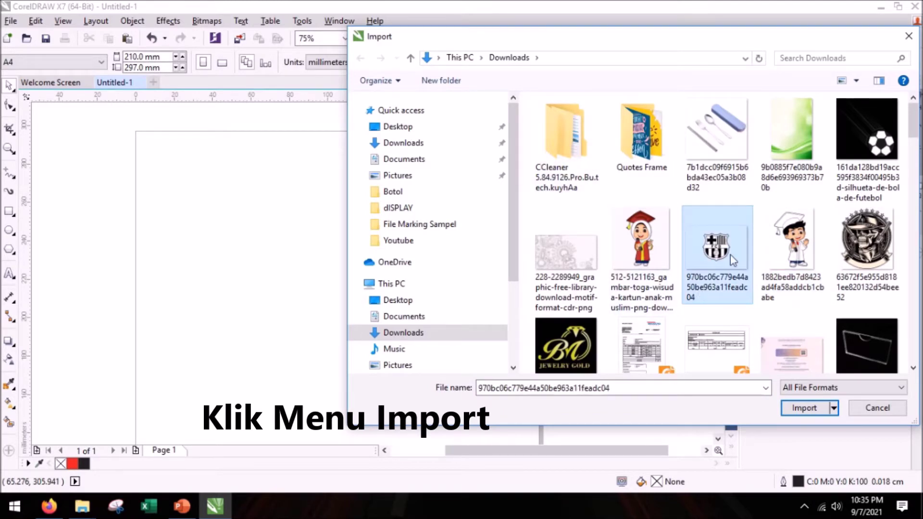
double_click(718, 253)
drag(225, 156, 326, 247)
- Examine the imported crest bitmap up close, checking its edges and the area around the shield for stray pixels
scroll(268, 182, up, 4)
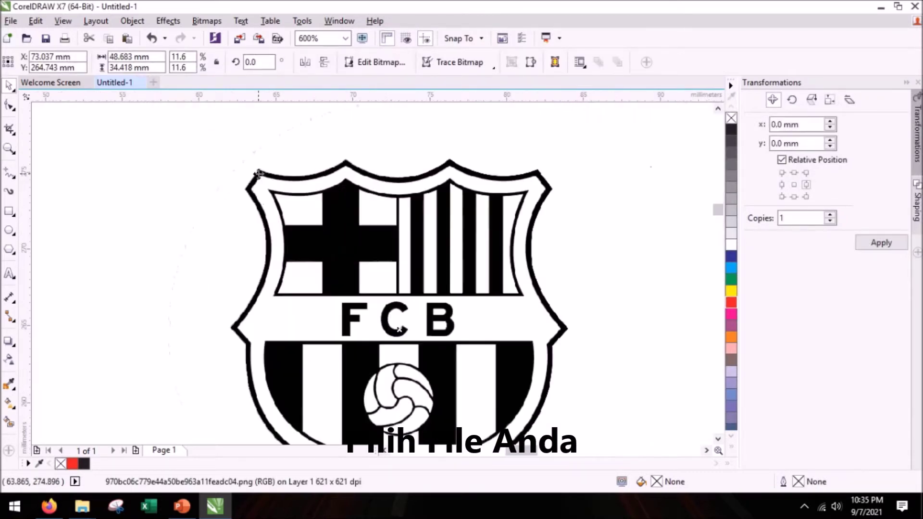
scroll(220, 201, down, 1)
scroll(267, 177, up, 7)
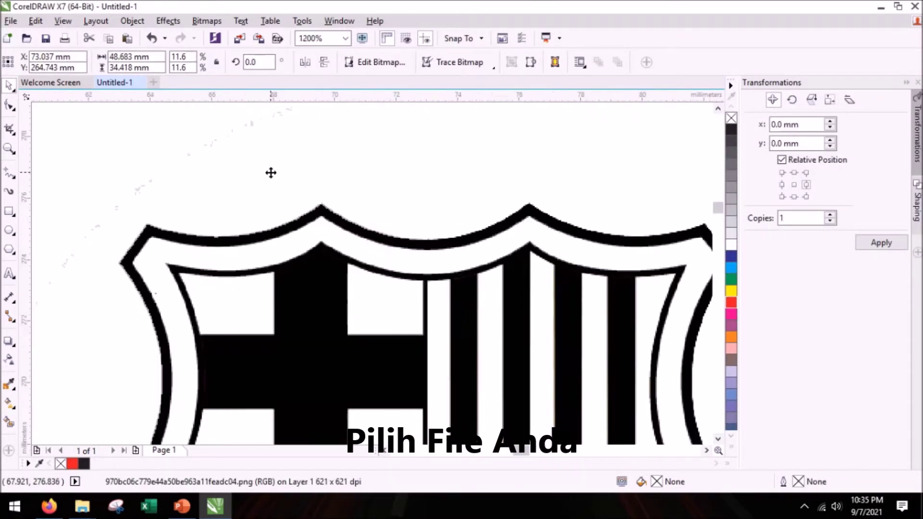
scroll(266, 204, down, 5)
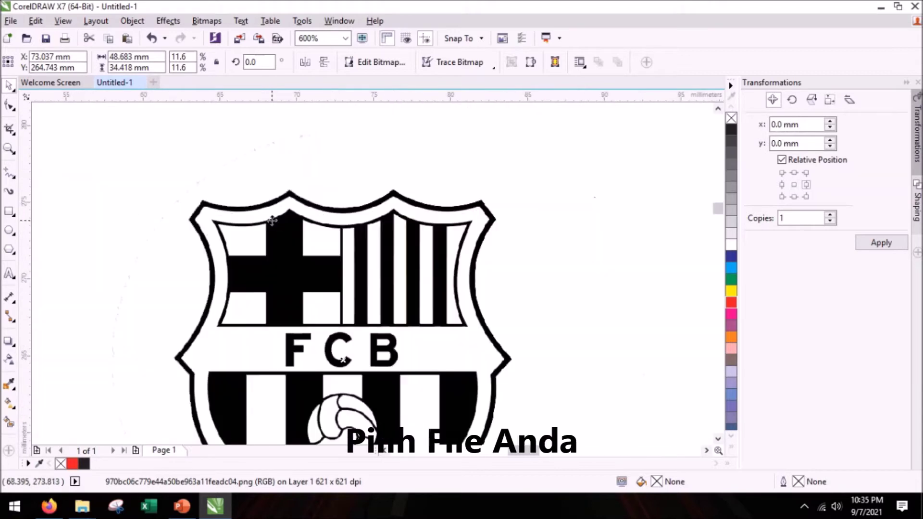
scroll(245, 187, up, 8)
scroll(252, 198, down, 13)
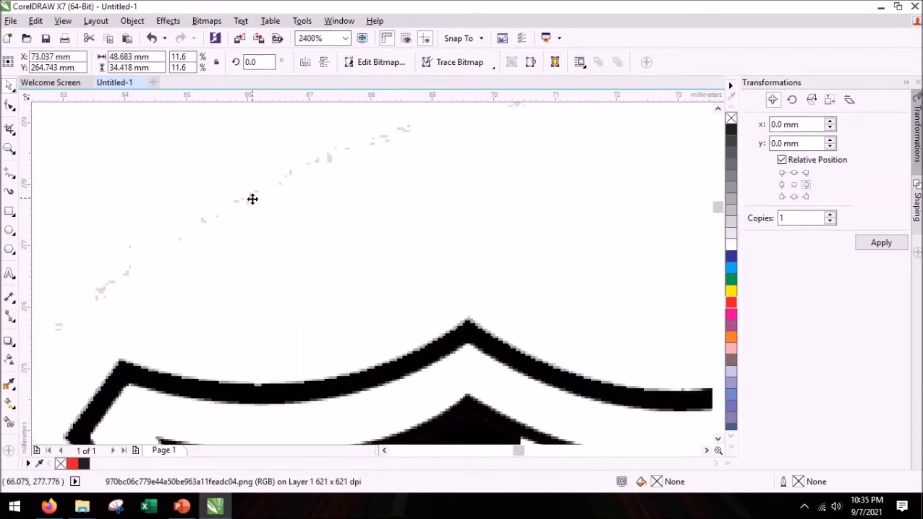
scroll(302, 260, up, 3)
scroll(260, 223, down, 1)
- Reposition the crest bitmap and enlarge it proportionally to about 69 × 49 mm
drag(274, 236, 258, 254)
drag(341, 322, 412, 375)
click(449, 268)
- Convert the crest bitmap to vectors with a High Quality Image outline trace, reducing the bitmap and keeping the default trace settings
click(246, 256)
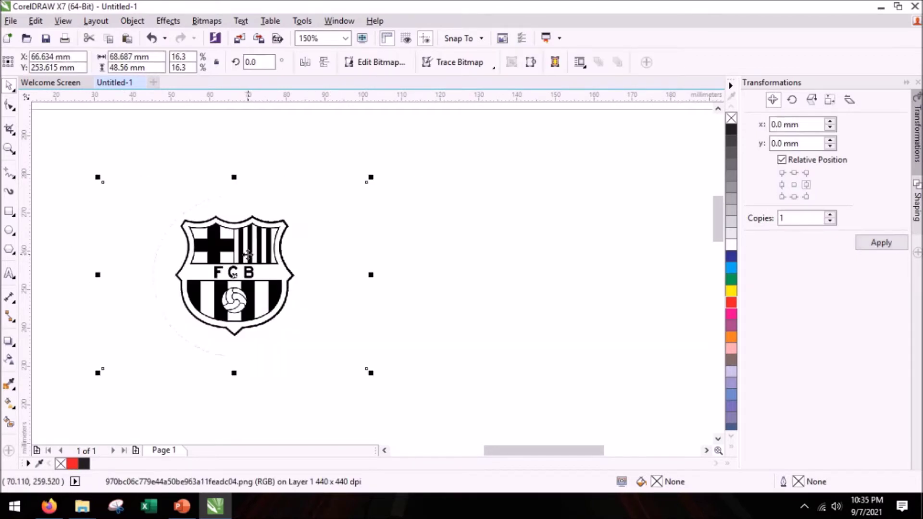
click(206, 21)
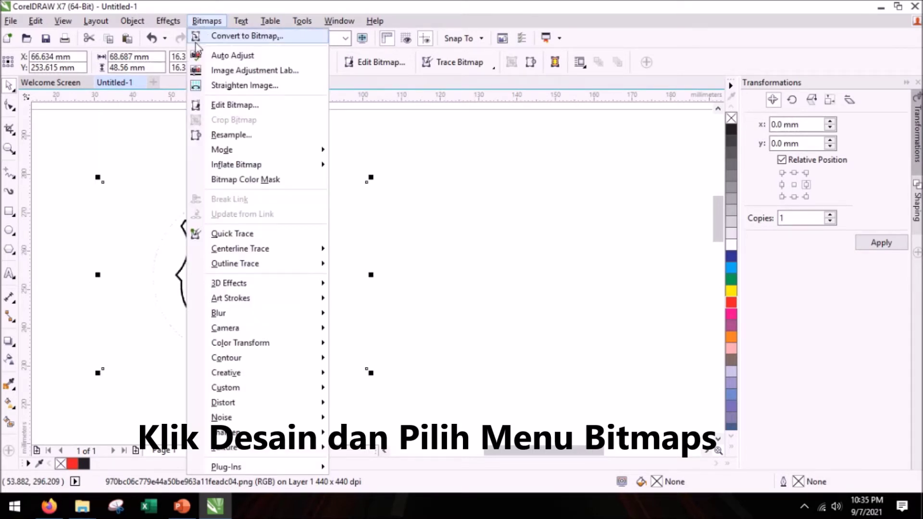
mouse_move(232, 267)
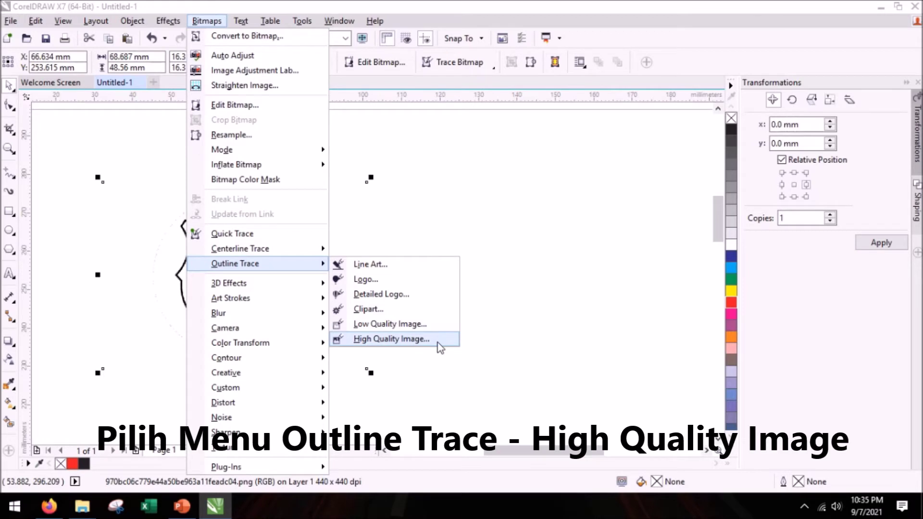
click(391, 339)
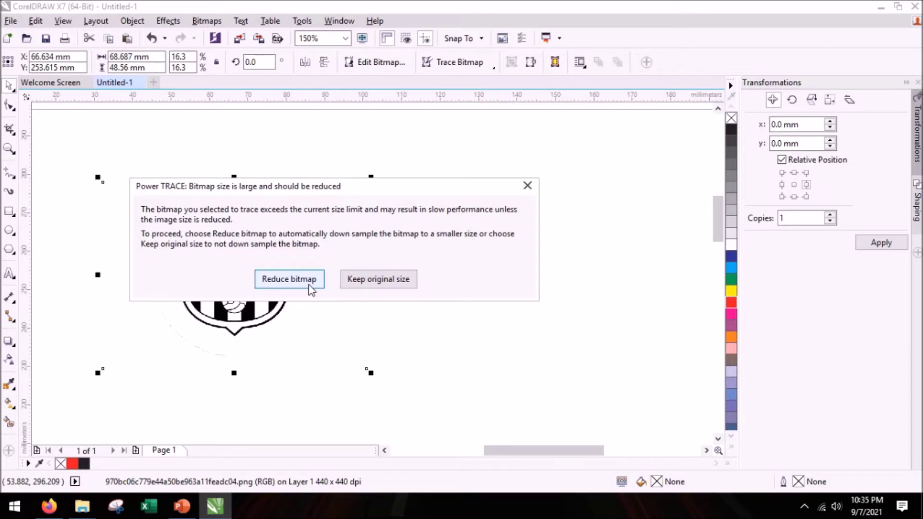
click(289, 279)
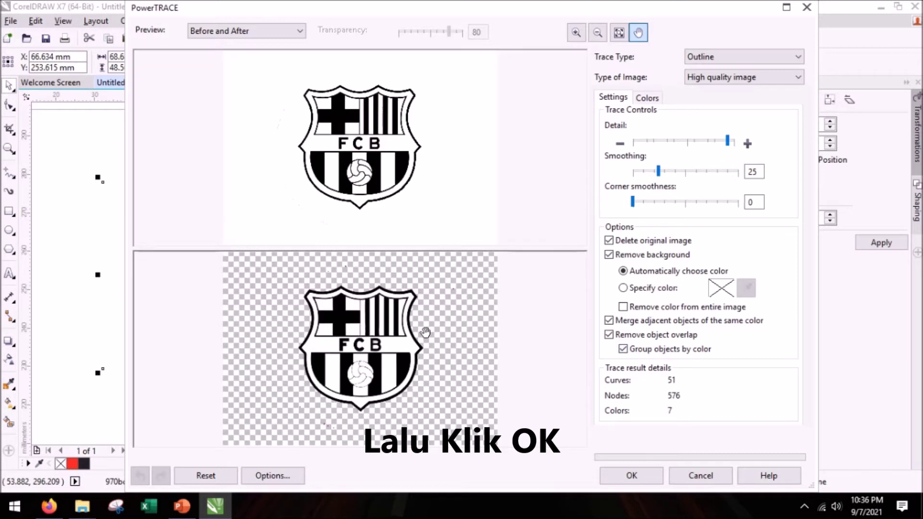
click(636, 476)
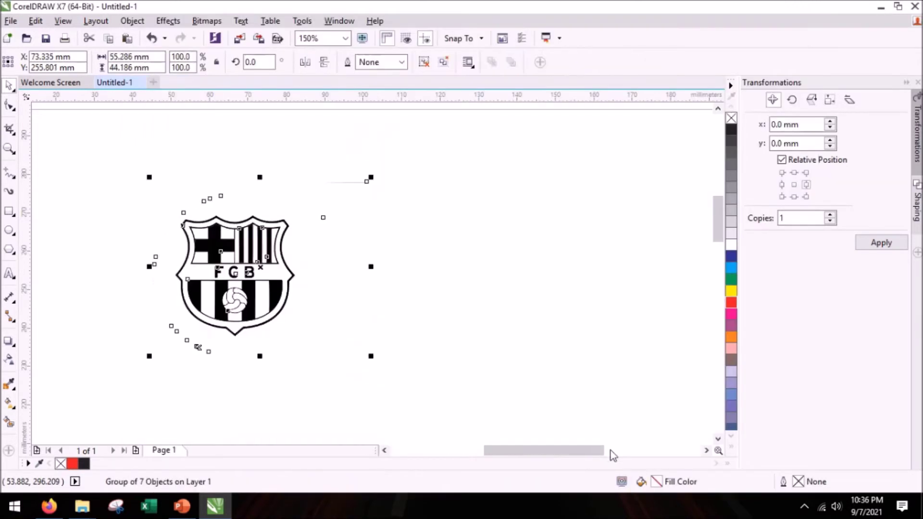
click(469, 247)
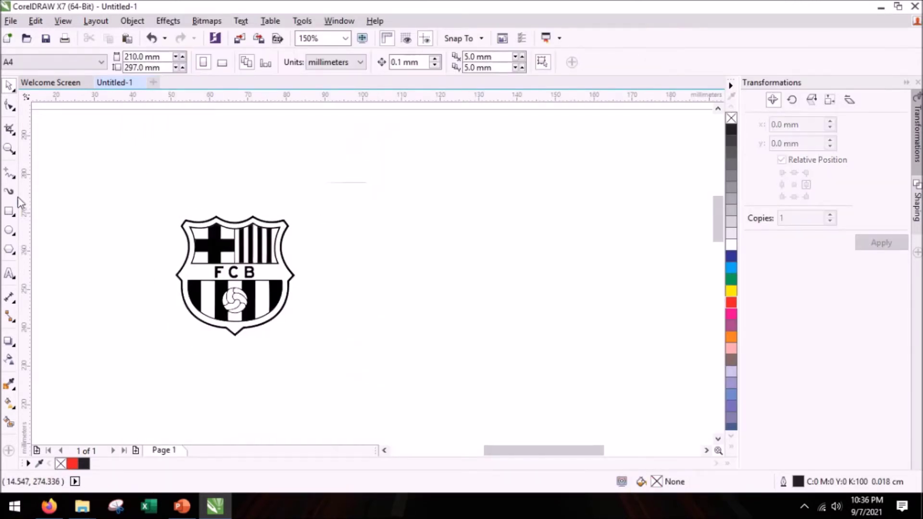
- Draw a background rectangle over the crest and widen it on both sides to about 109 × 85 mm
click(9, 212)
drag(82, 128, 430, 416)
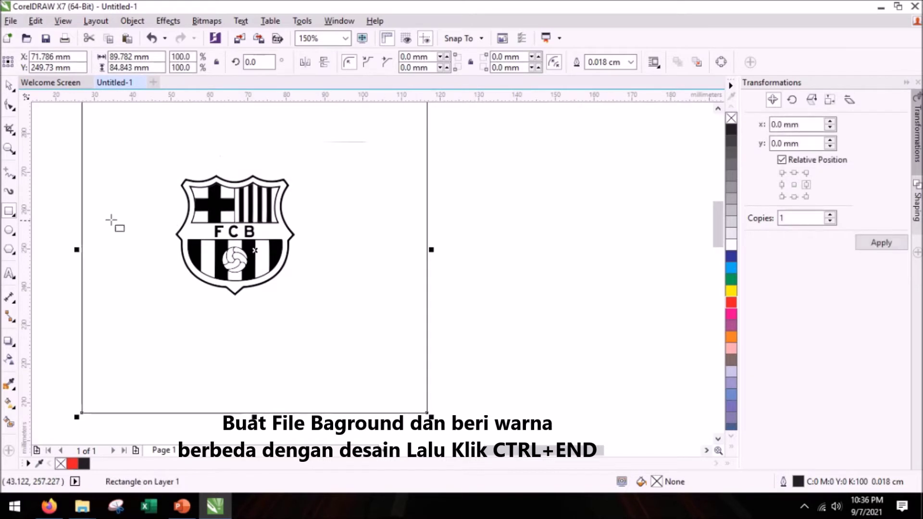
drag(77, 250, 55, 250)
drag(441, 250, 473, 250)
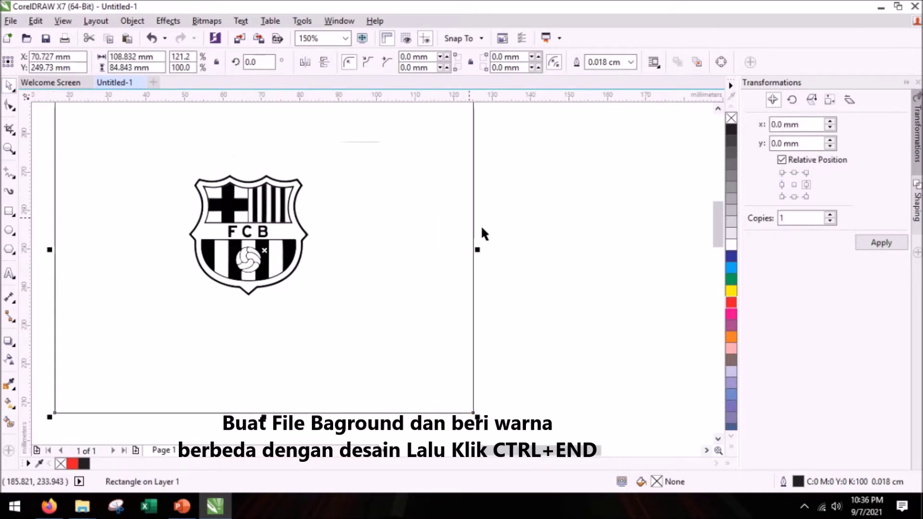
- Fill the background rectangle with red and send it behind the traced crest
click(731, 303)
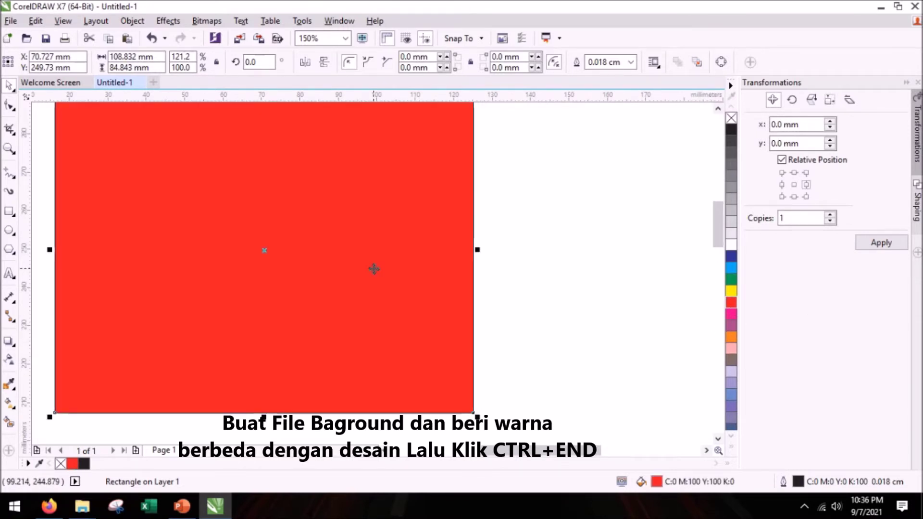
key(ctrl+End)
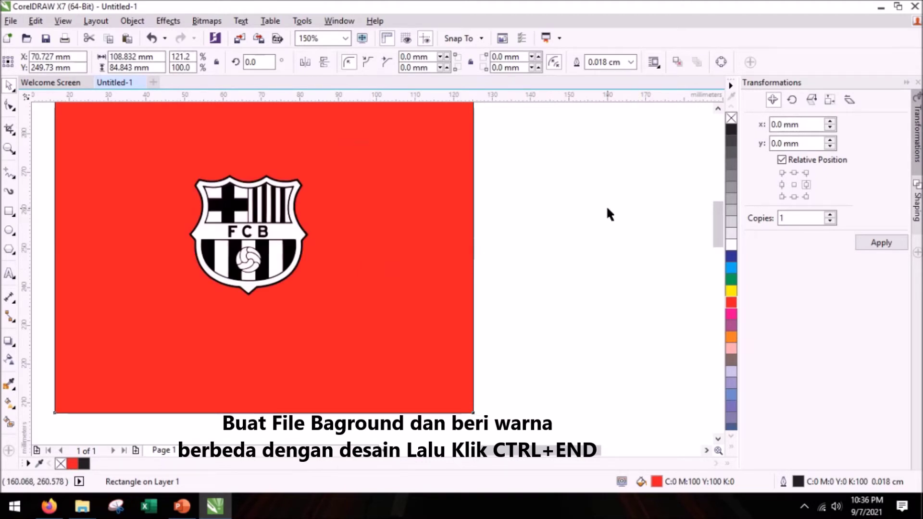
click(606, 205)
- Examine the traced crest and the small pieces around it against the red background
scroll(209, 207, up, 3)
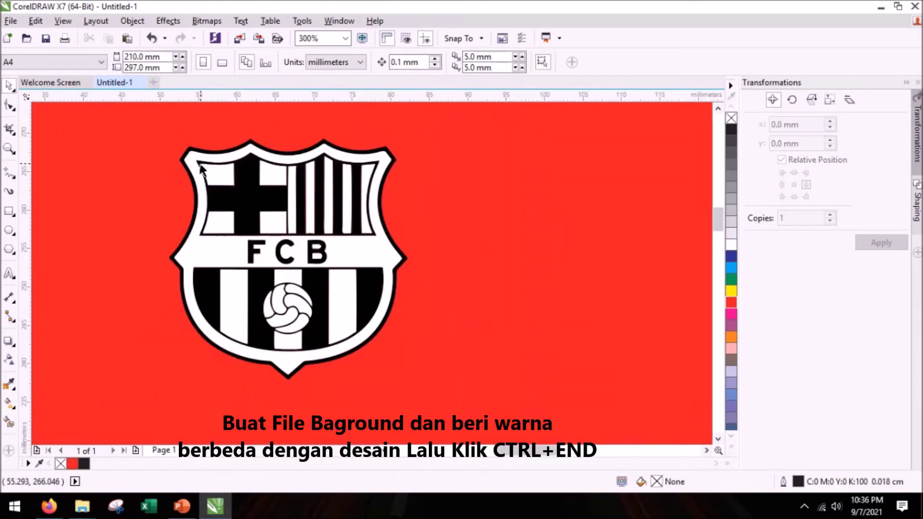
click(370, 262)
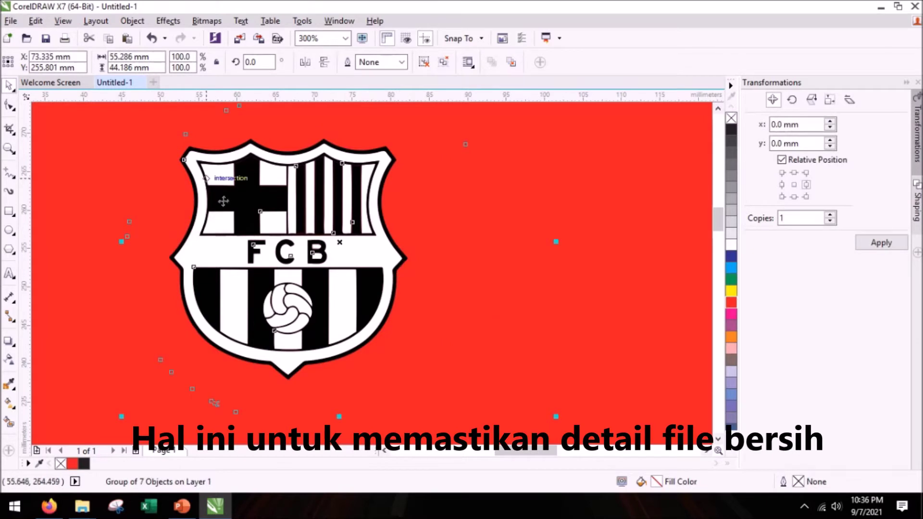
scroll(226, 223, down, 2)
scroll(227, 223, up, 2)
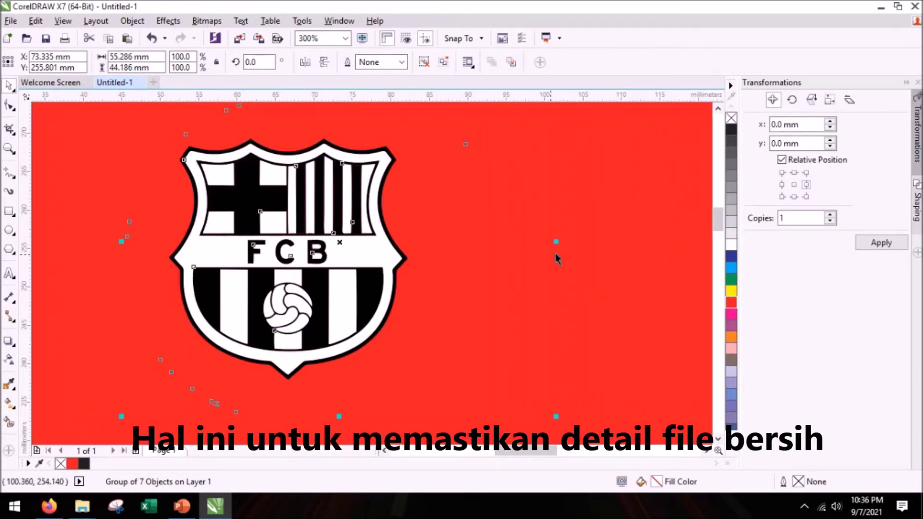
scroll(401, 262, down, 2)
scroll(336, 197, up, 2)
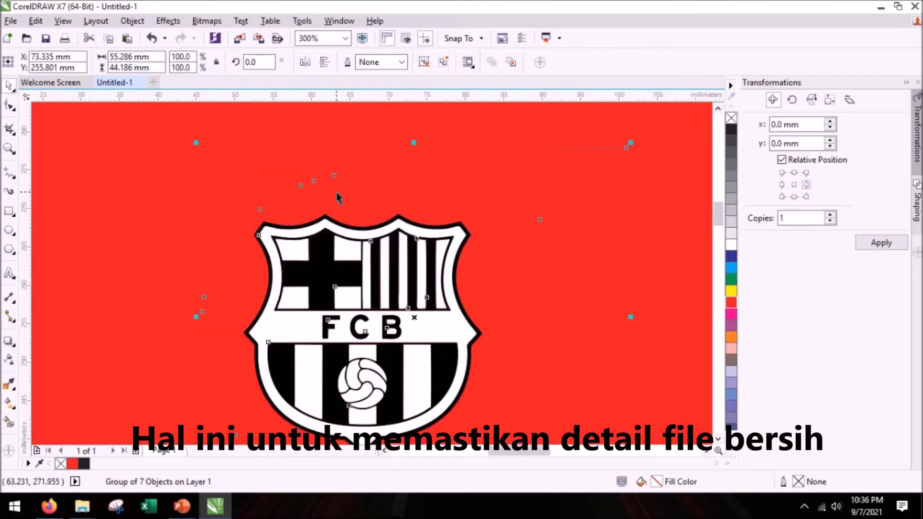
scroll(213, 235, down, 2)
scroll(296, 270, up, 2)
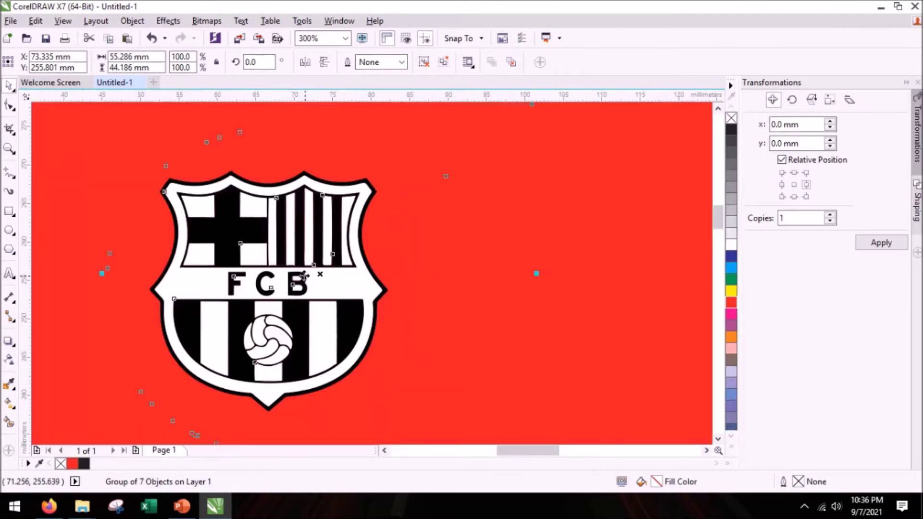
click(394, 140)
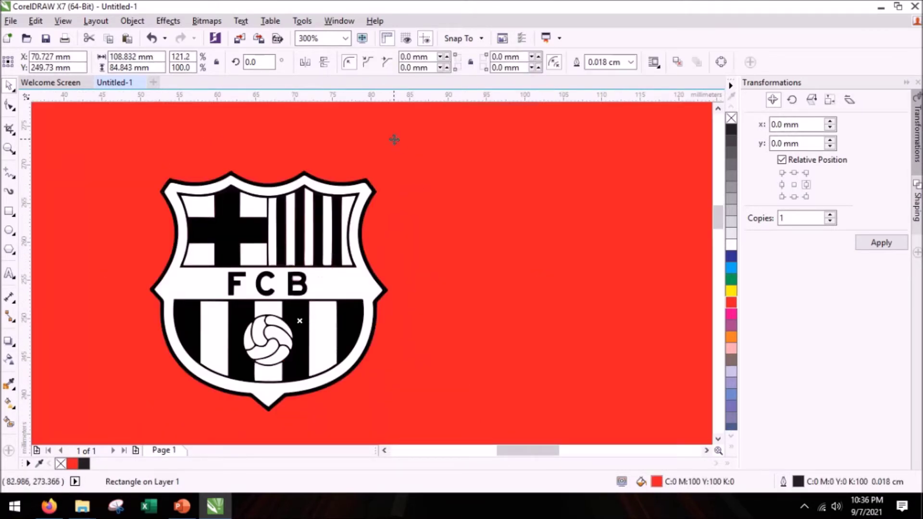
- Ungroup the traced crest into its separate color groups
click(363, 192)
right_click(364, 193)
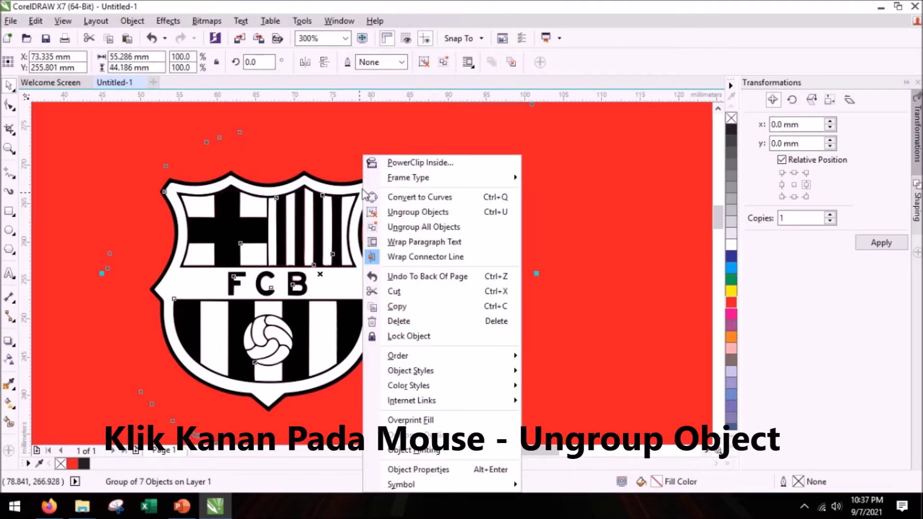
click(417, 217)
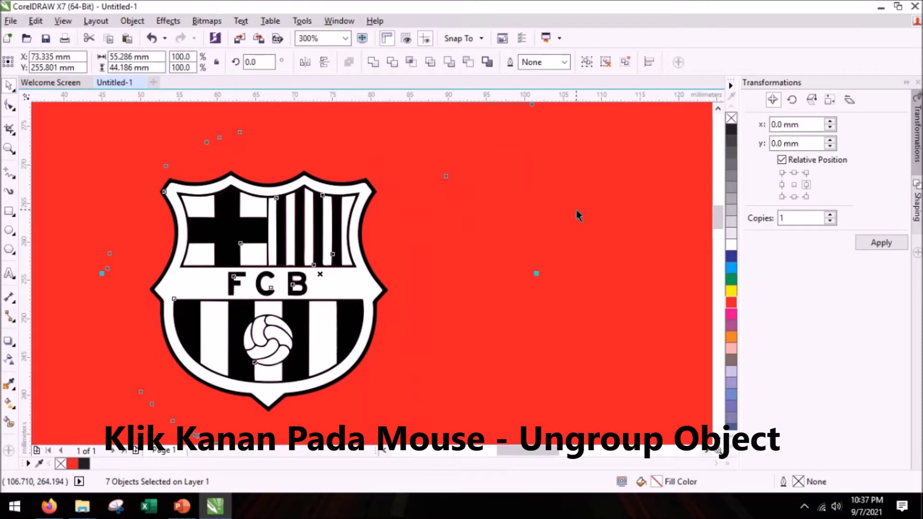
click(576, 210)
- Pull the white shapes away from the black crest outline and delete them
click(176, 190)
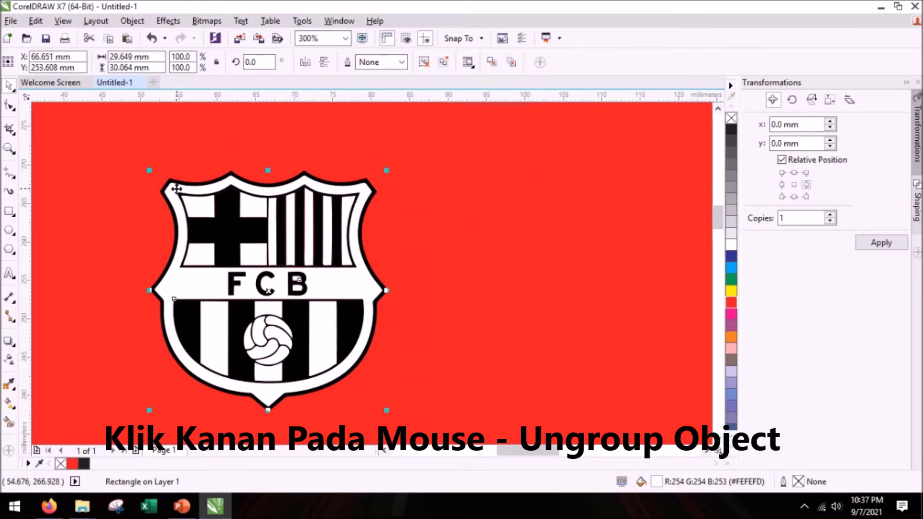
click(102, 163)
click(187, 282)
drag(181, 284, 385, 291)
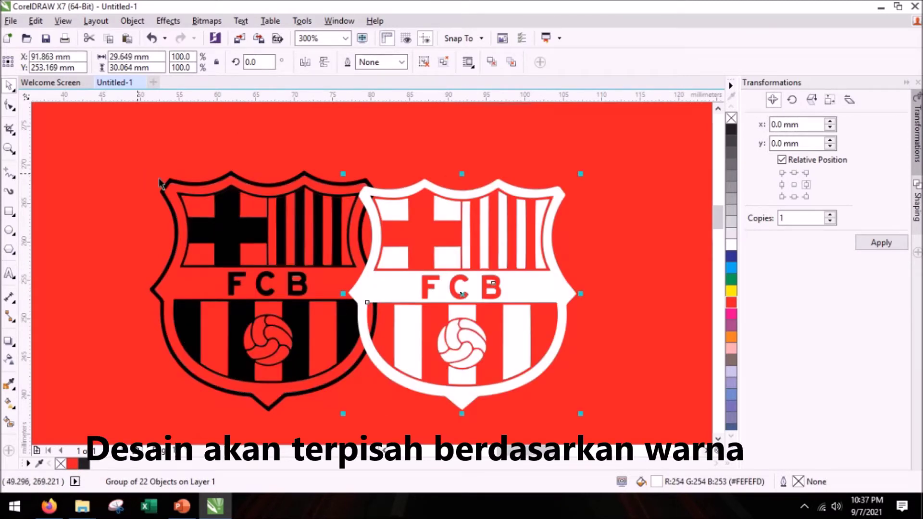
drag(404, 192, 426, 179)
key(Delete)
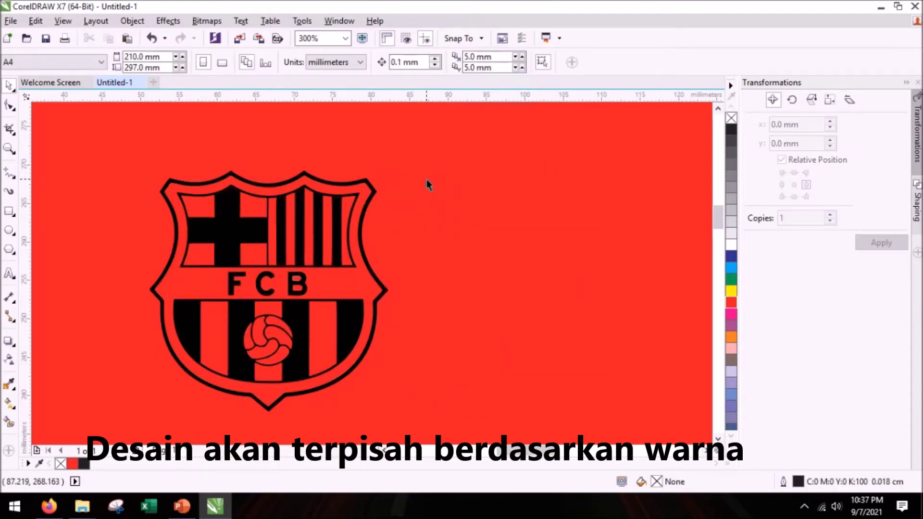
- Select all the remaining traced pieces on the red background and examine the stray fragments around the black crest
key(F3)
drag(59, 118, 583, 407)
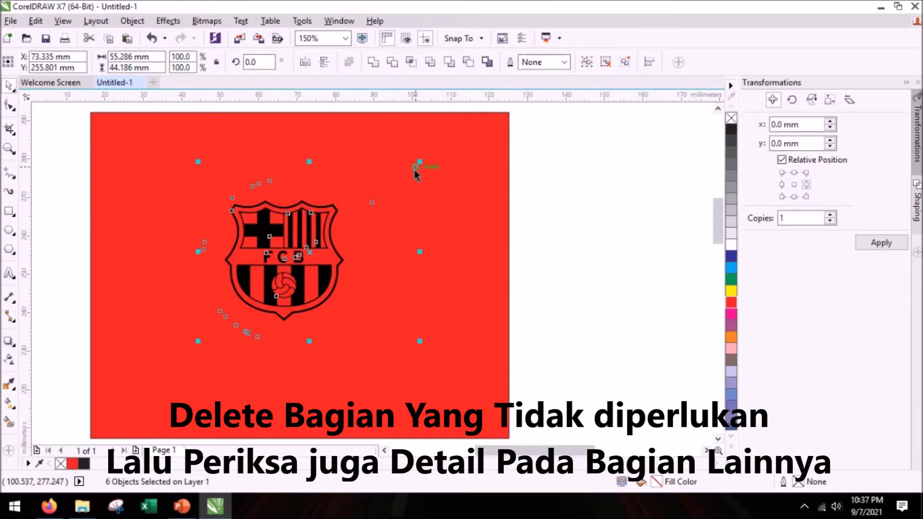
scroll(409, 164, up, 10)
scroll(368, 201, up, 3)
scroll(372, 206, down, 12)
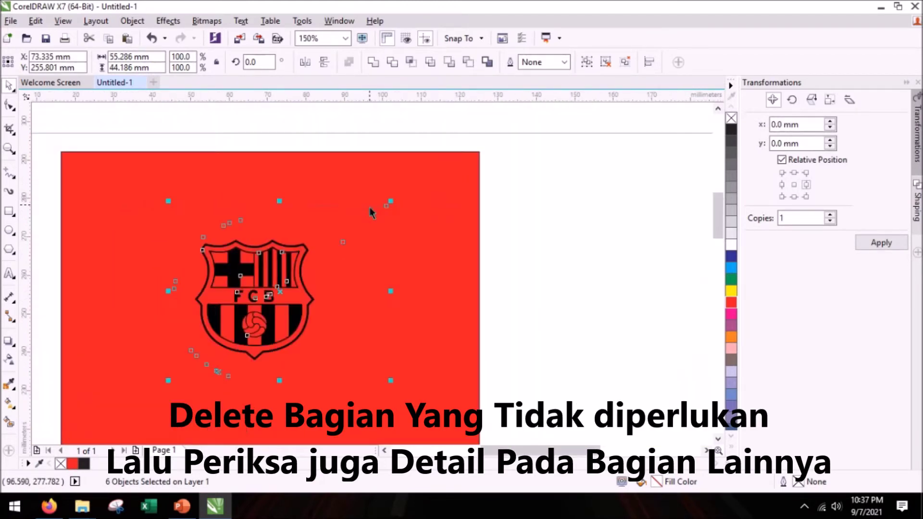
scroll(211, 280, up, 2)
scroll(241, 255, down, 4)
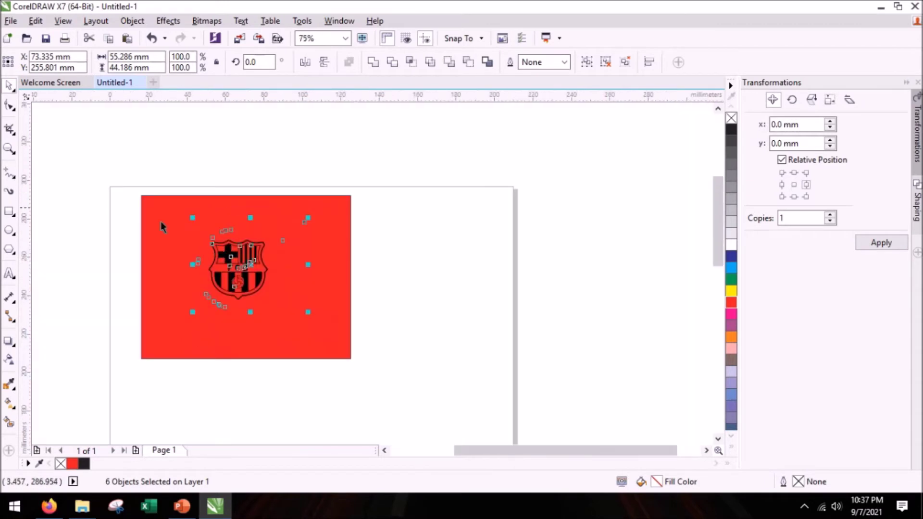
scroll(161, 225, up, 2)
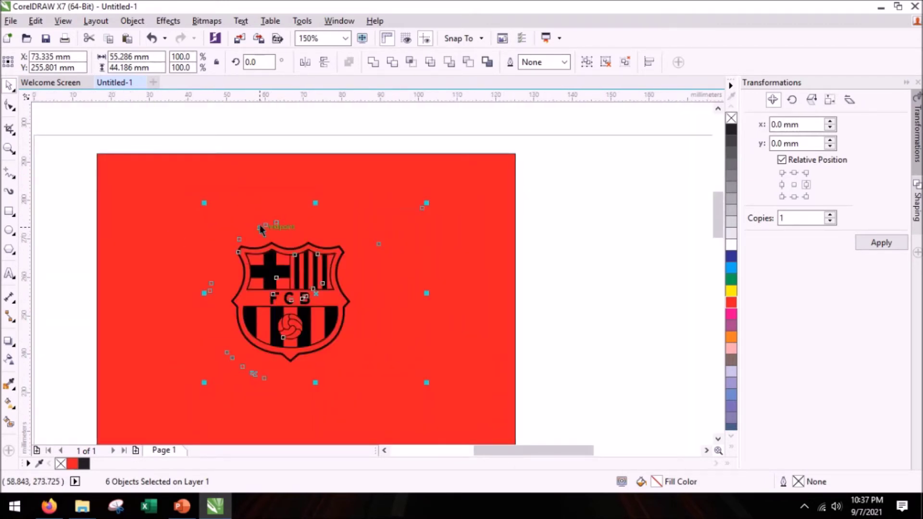
click(367, 124)
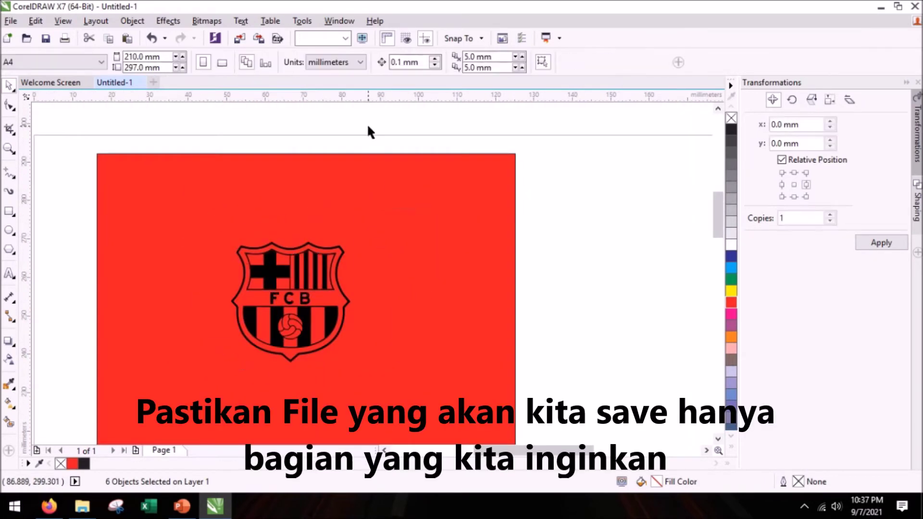
click(405, 209)
key(Escape)
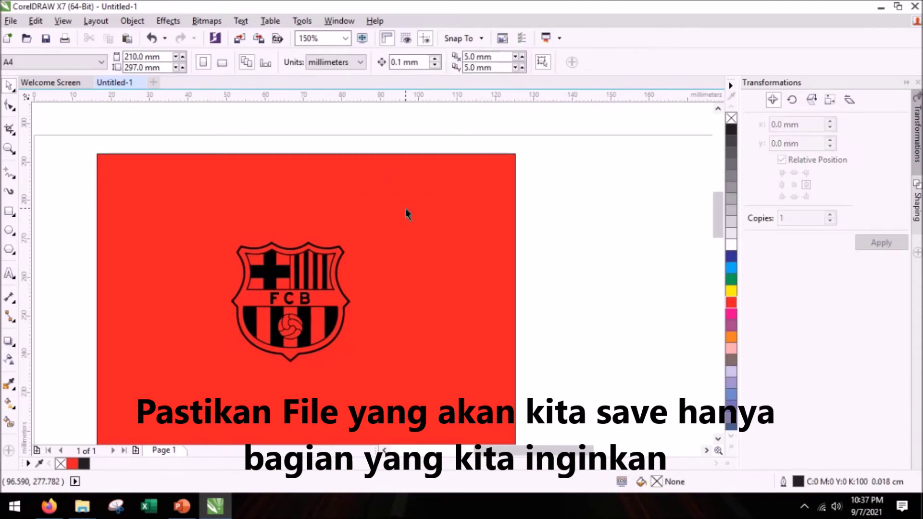
- Ungroup all objects in the nine-object group of the black crest on the red background
drag(112, 135, 500, 244)
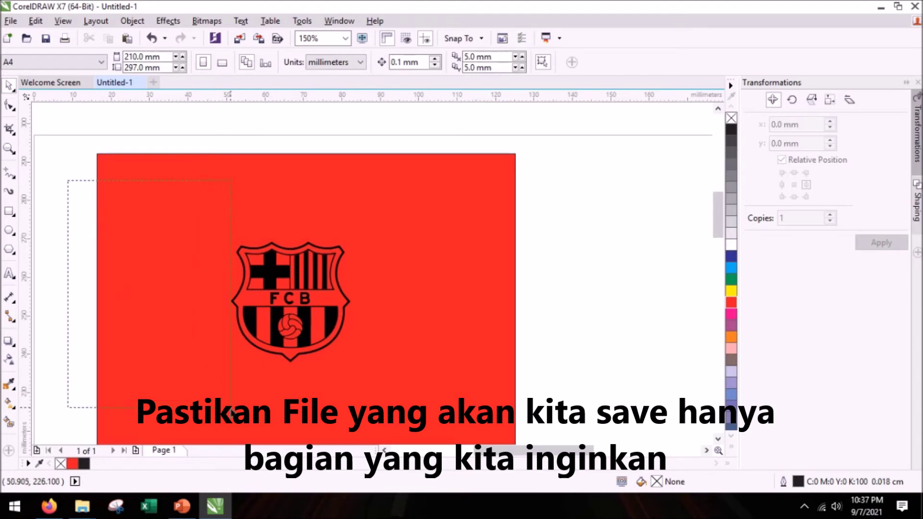
click(268, 244)
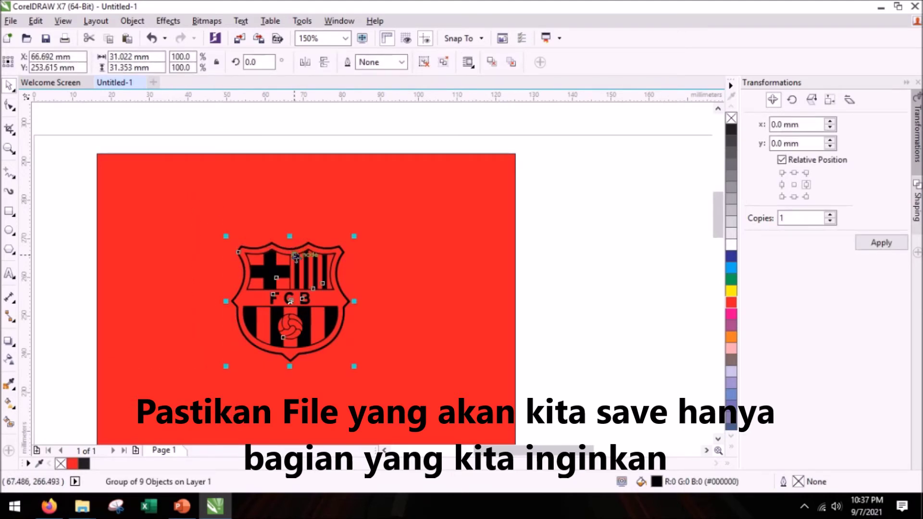
right_click(274, 280)
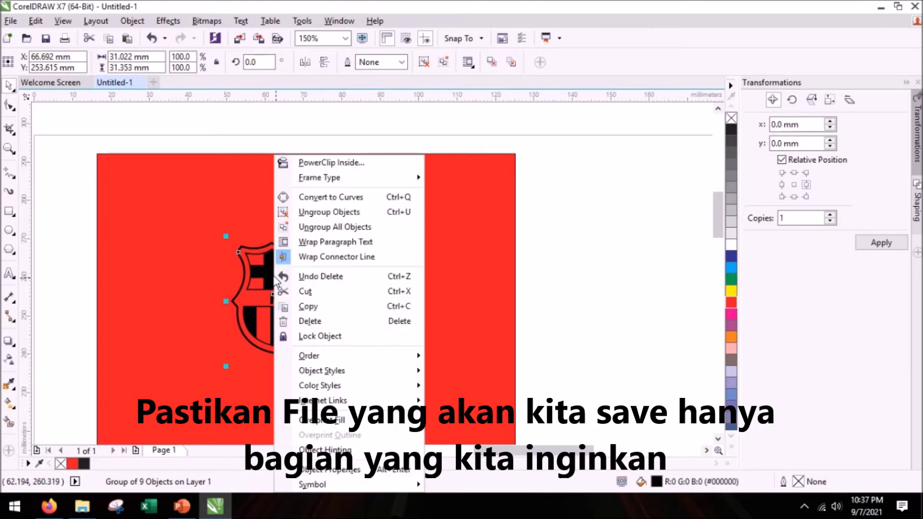
click(340, 226)
- Select all the ungrouped pieces on the red background and examine the tiny dark fleck at the crest's lower left up close
drag(83, 146, 400, 235)
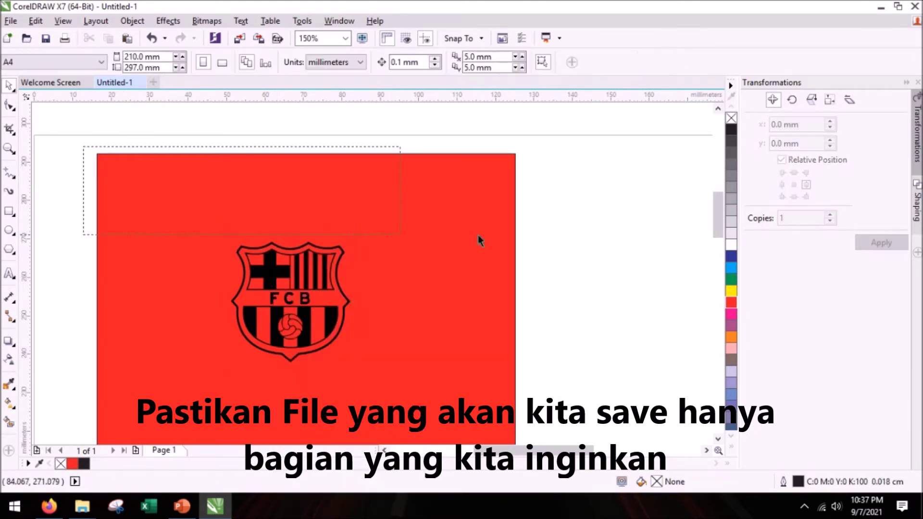
drag(87, 158, 92, 353)
drag(225, 397, 579, 189)
scroll(223, 375, up, 2)
scroll(222, 375, up, 10)
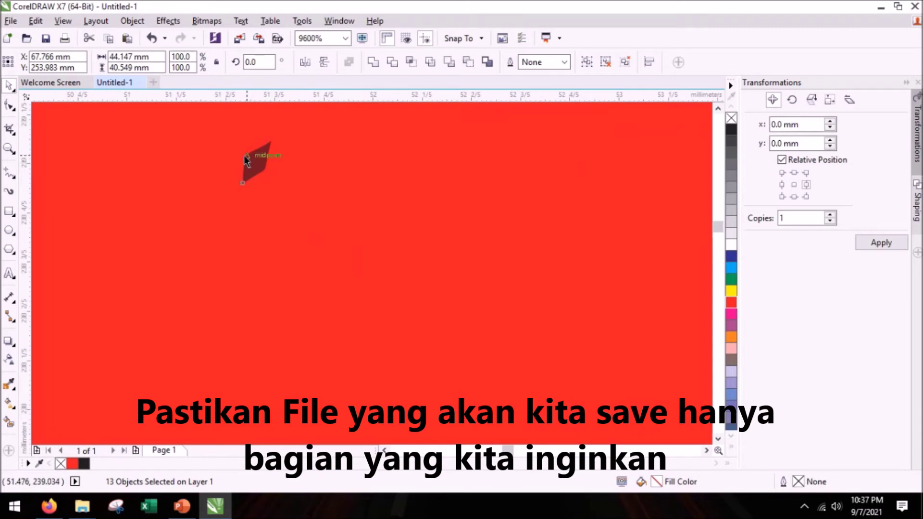
scroll(248, 195, up, 2)
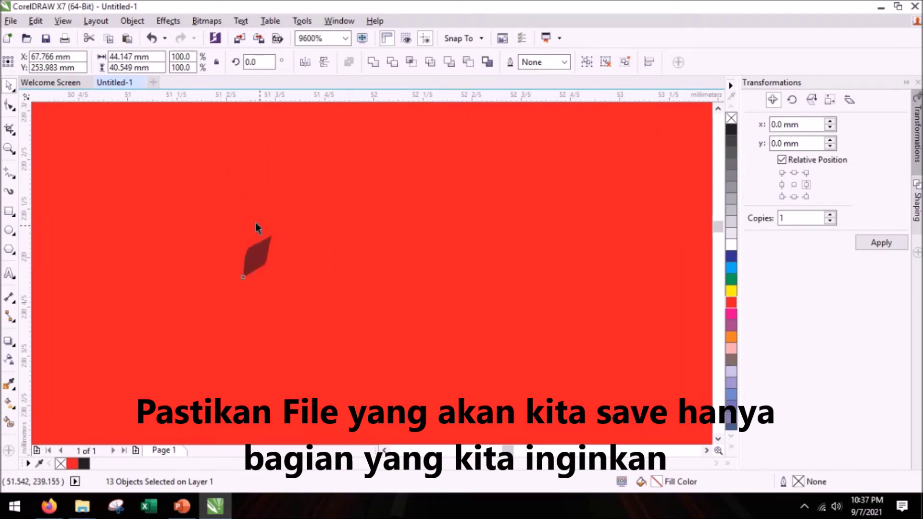
scroll(268, 255, up, 2)
scroll(256, 310, down, 5)
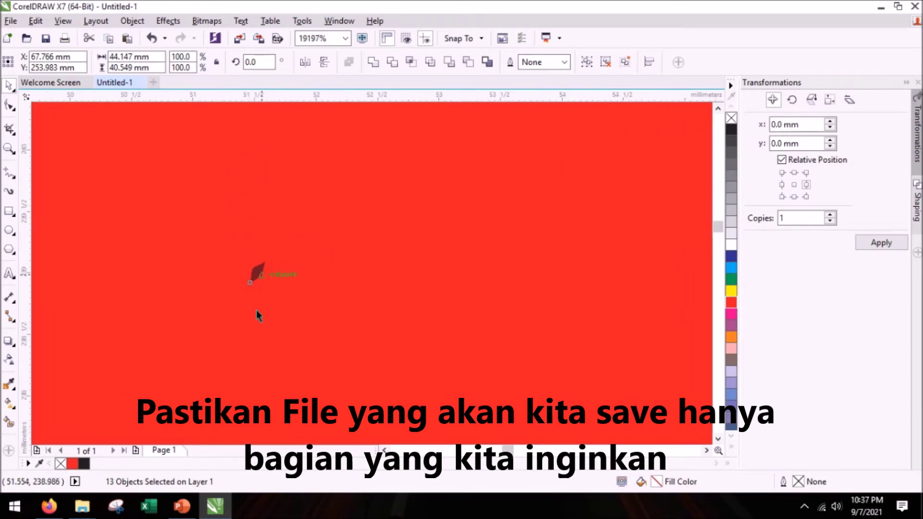
scroll(255, 309, down, 8)
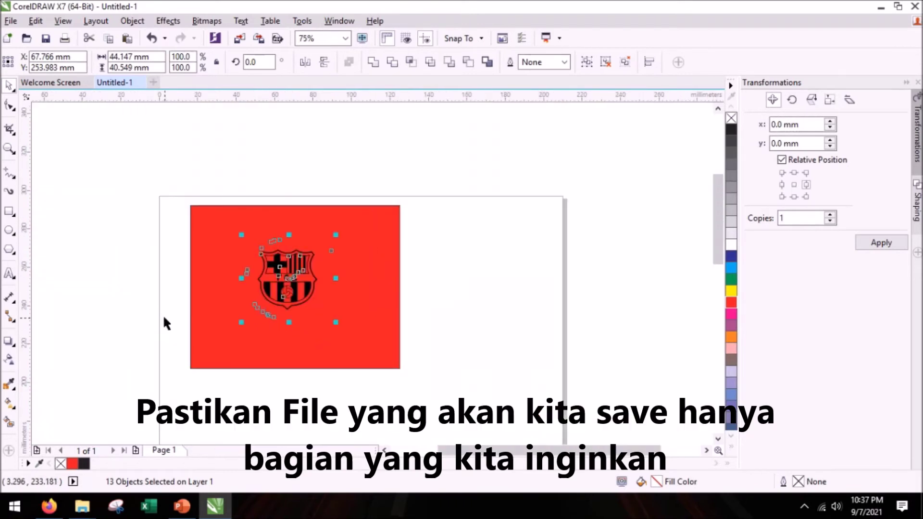
- Change the background rectangle's fill from red to yellow
click(165, 319)
scroll(247, 313, up, 4)
scroll(313, 312, down, 2)
click(197, 186)
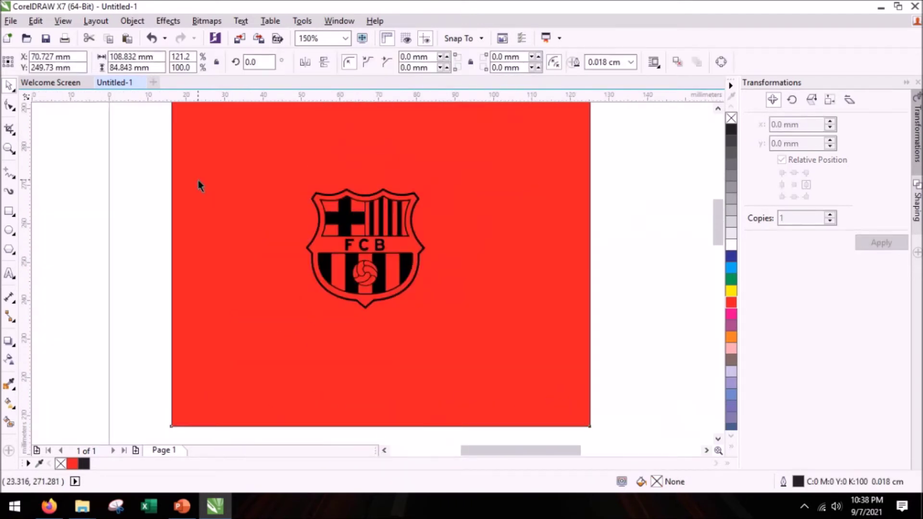
click(730, 290)
click(629, 289)
- Delete the tiny stray fleck outside the crest's lower left edge
scroll(355, 298, up, 6)
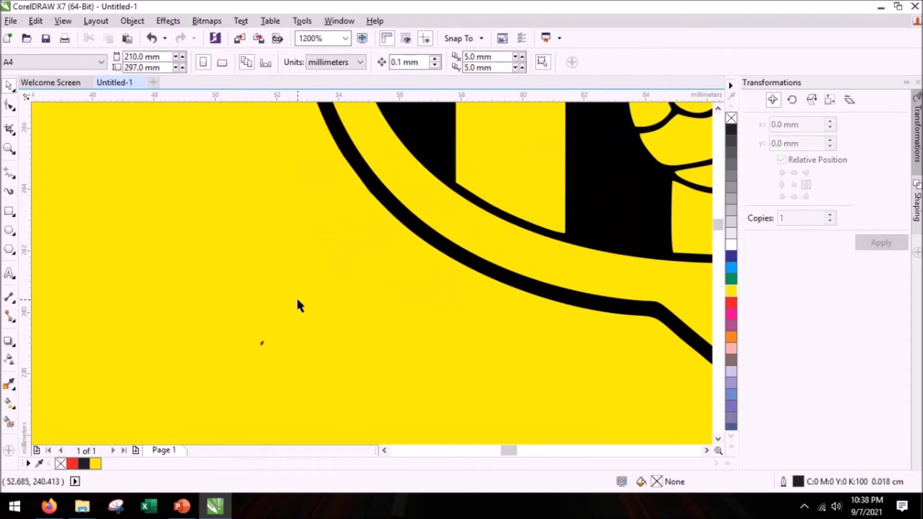
click(263, 343)
scroll(262, 344, down, 4)
scroll(262, 344, down, 2)
drag(262, 339, 431, 328)
click(427, 338)
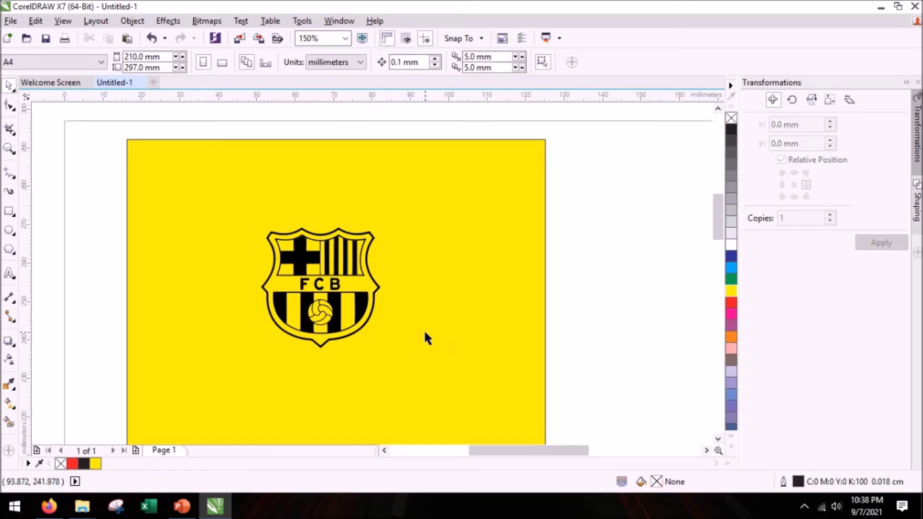
- Select the pieces around the crest to find the stray speck near its upper right corner and delete it
drag(99, 173, 474, 407)
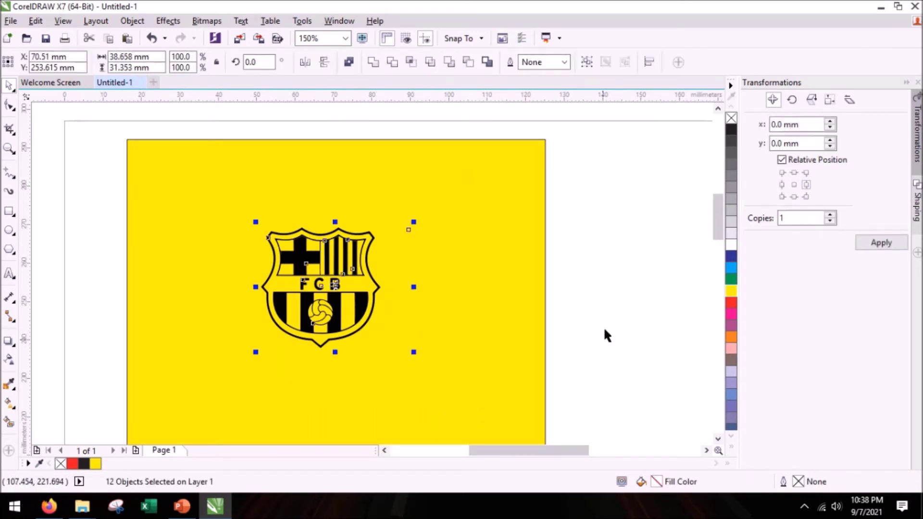
click(408, 189)
drag(375, 124, 532, 387)
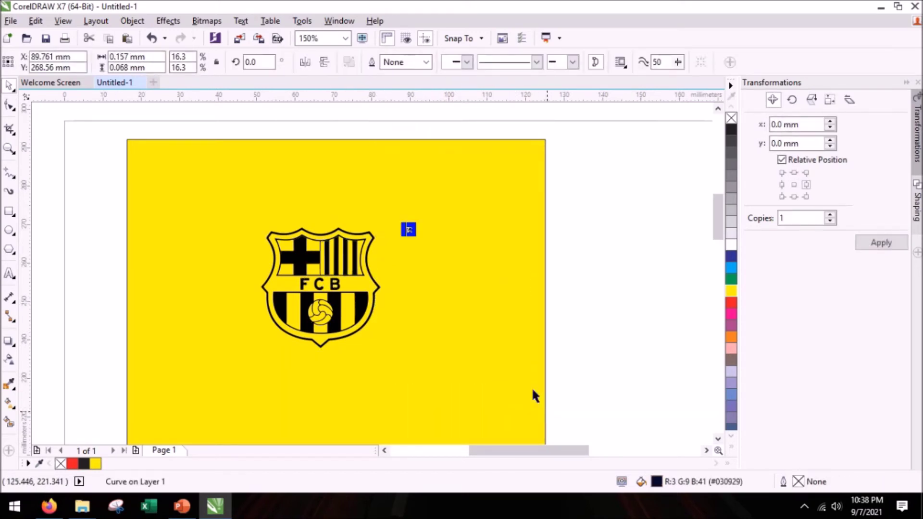
scroll(419, 231, up, 2)
click(419, 233)
scroll(419, 233, down, 2)
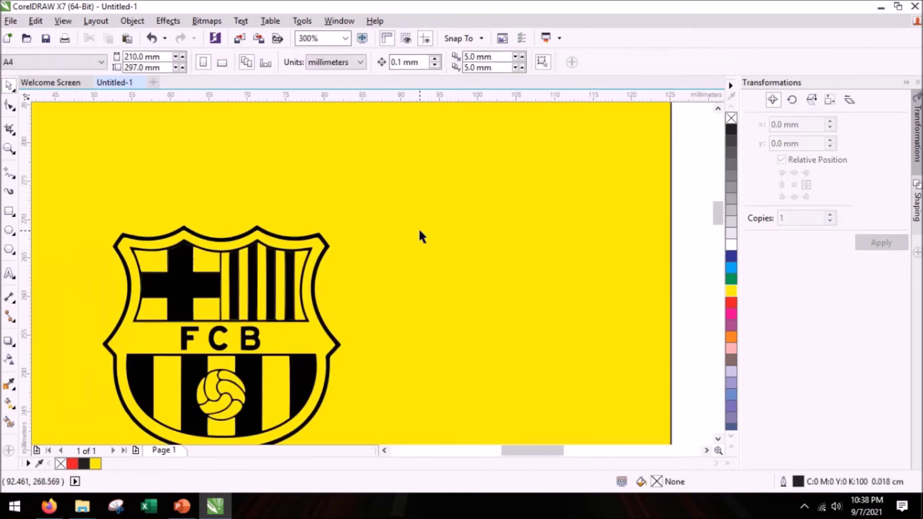
scroll(419, 232, down, 2)
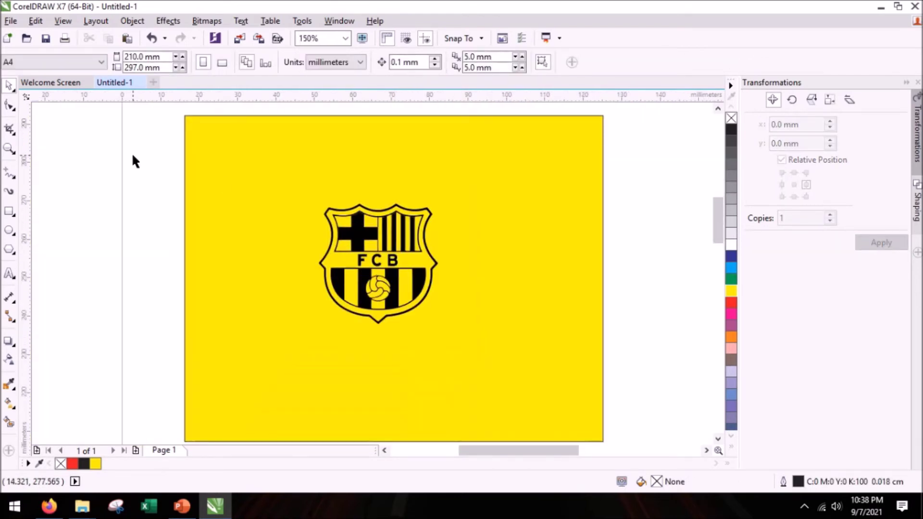
- Check that only the crest pieces are left on the yellow rectangle, and delete the rectangle
drag(132, 159, 549, 382)
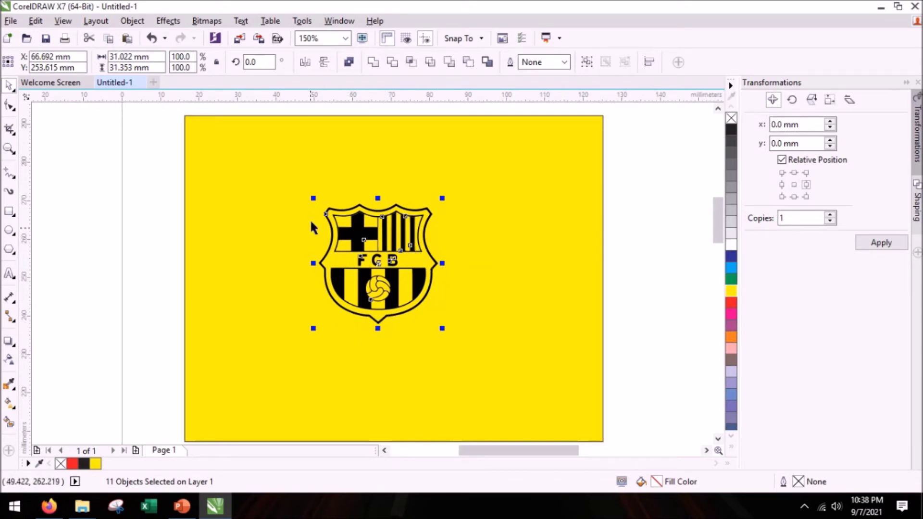
click(300, 179)
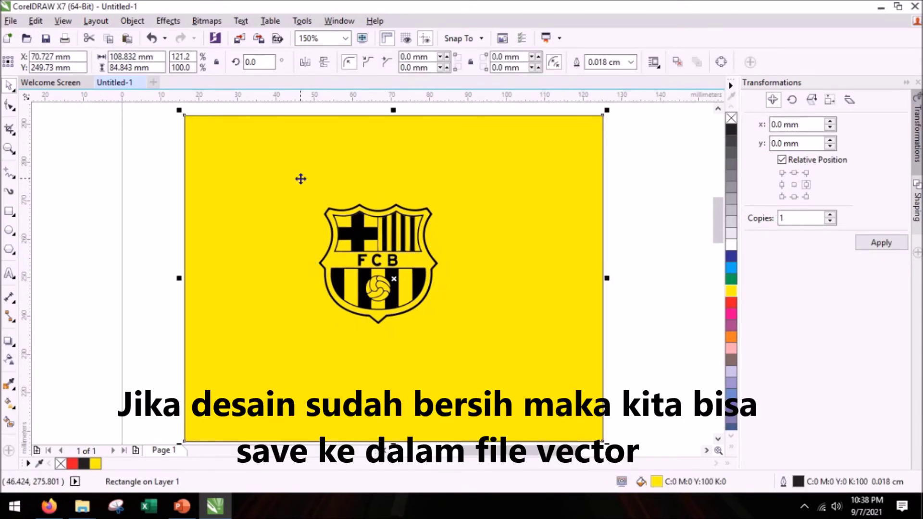
key(Delete)
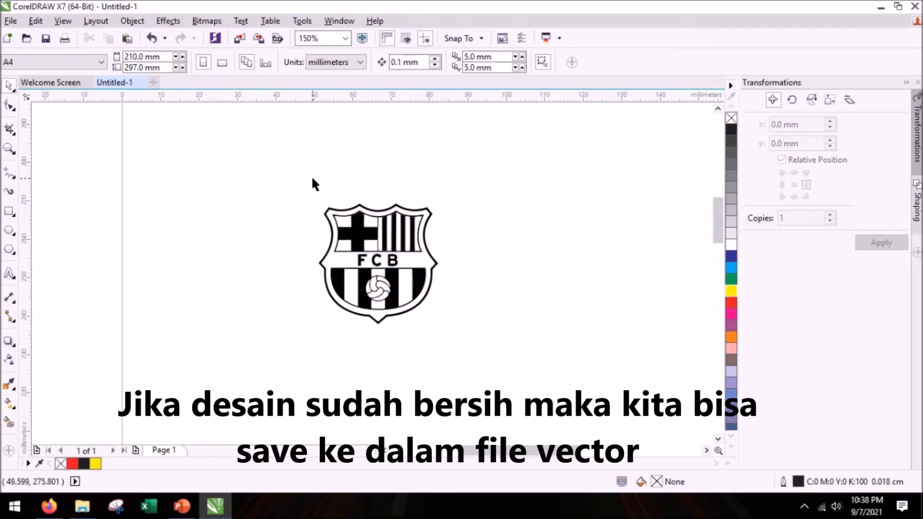
- Select the whole crest and start an AI - Adobe Illustrator export with the file name LOGO BARCA
scroll(353, 285, down, 2)
scroll(350, 286, up, 4)
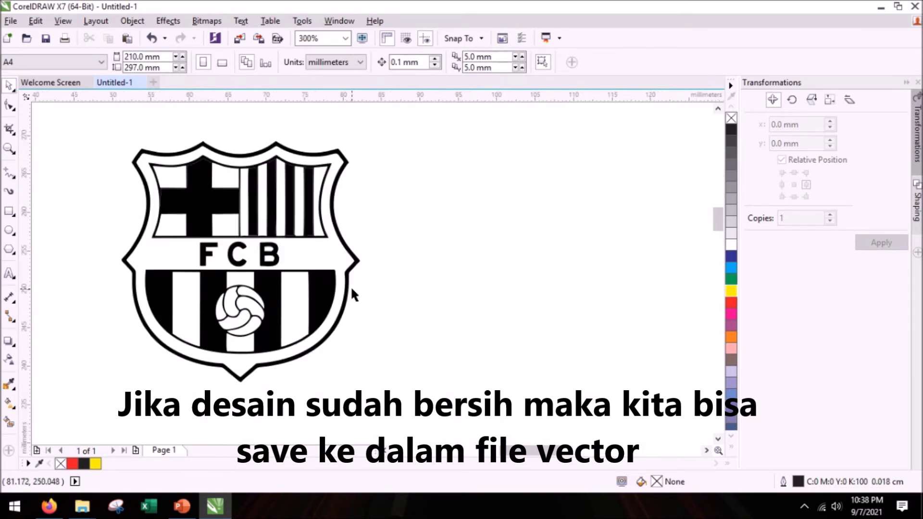
drag(91, 129, 518, 423)
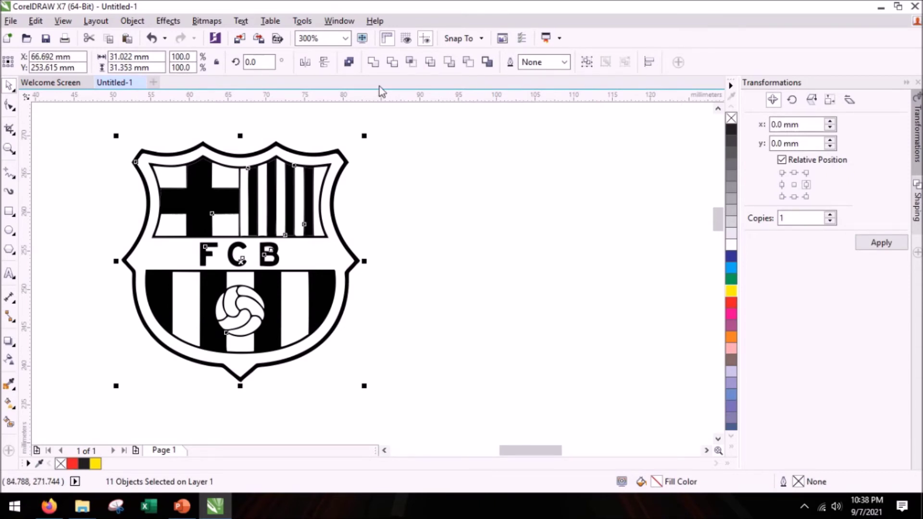
click(259, 39)
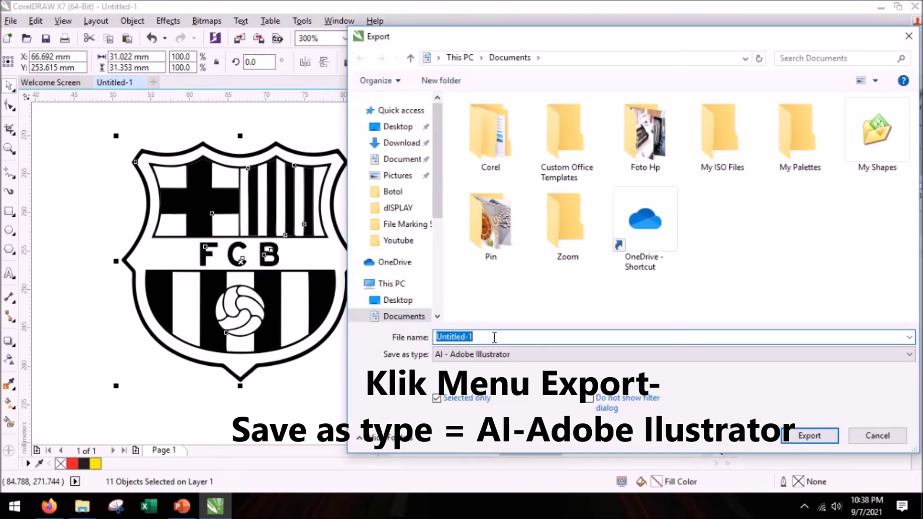
text(LOGO BARCA)
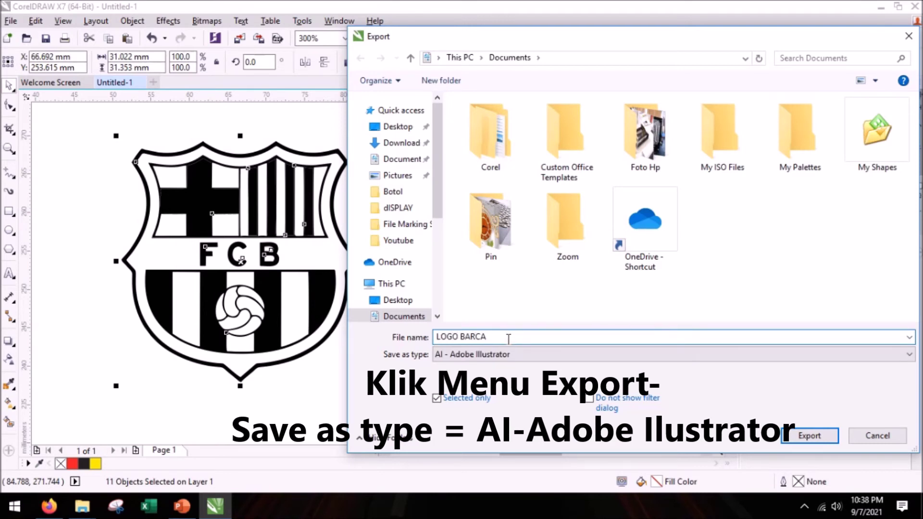
- Choose the File Marking Sampel folder in Pictures as the export location and proceed to the Illustrator export options
scroll(435, 264, down, 3)
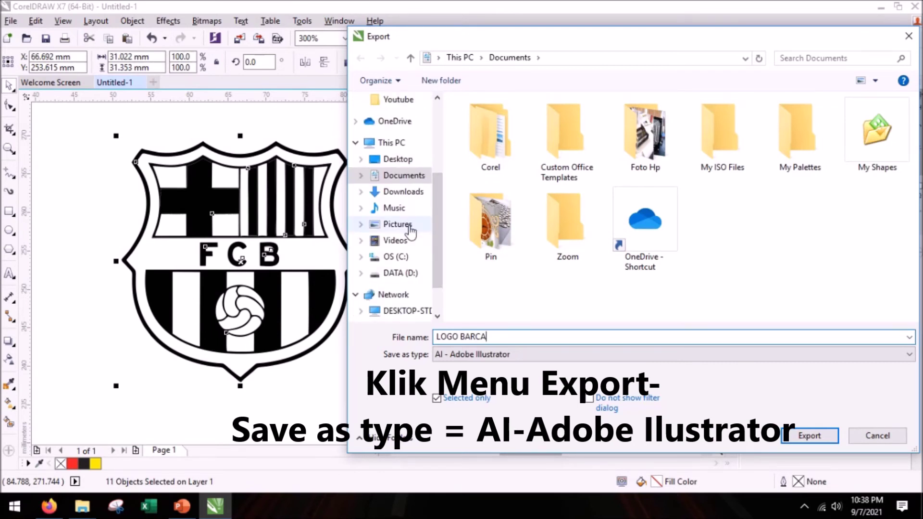
click(409, 226)
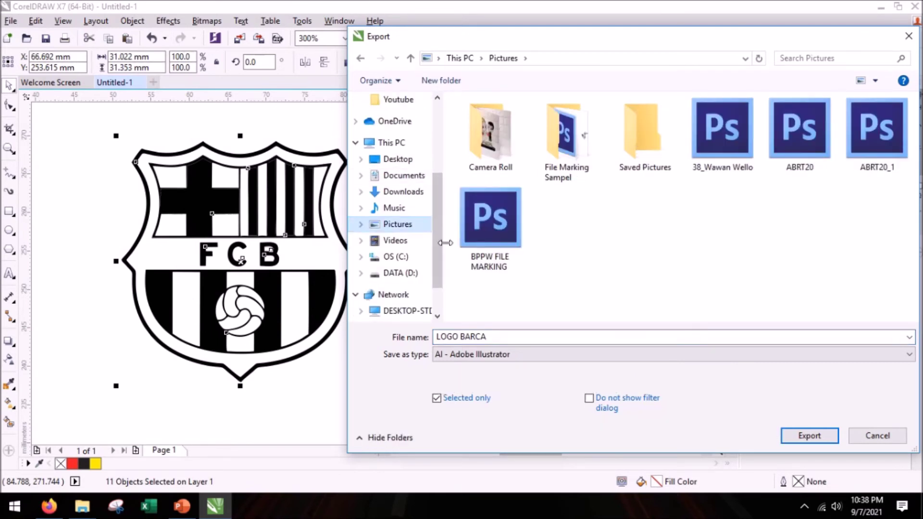
double_click(573, 182)
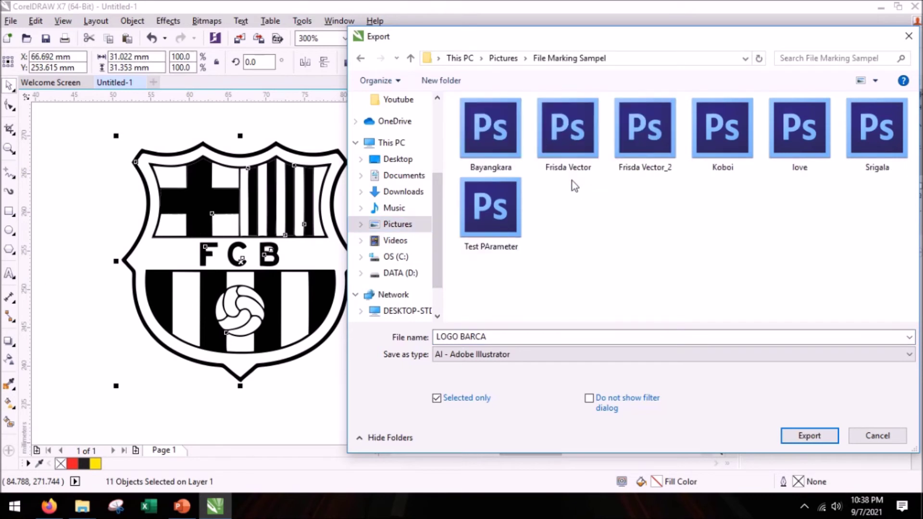
click(535, 336)
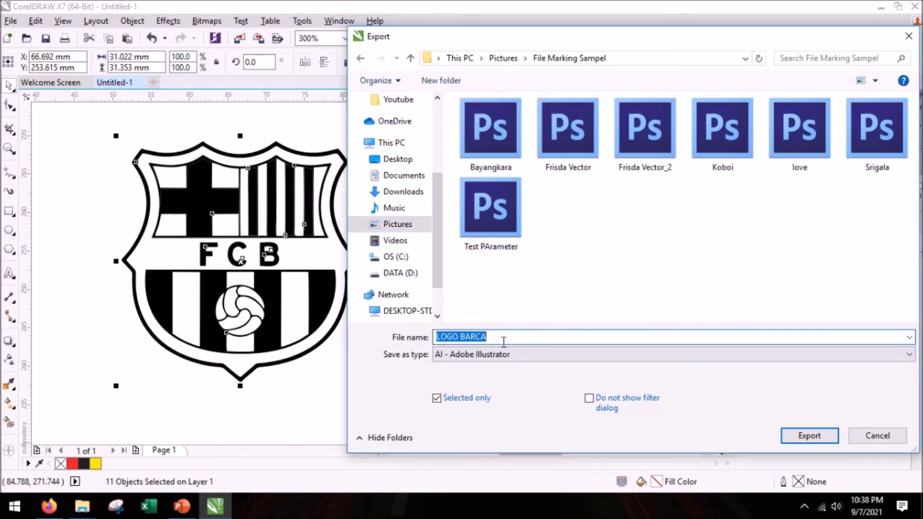
click(809, 436)
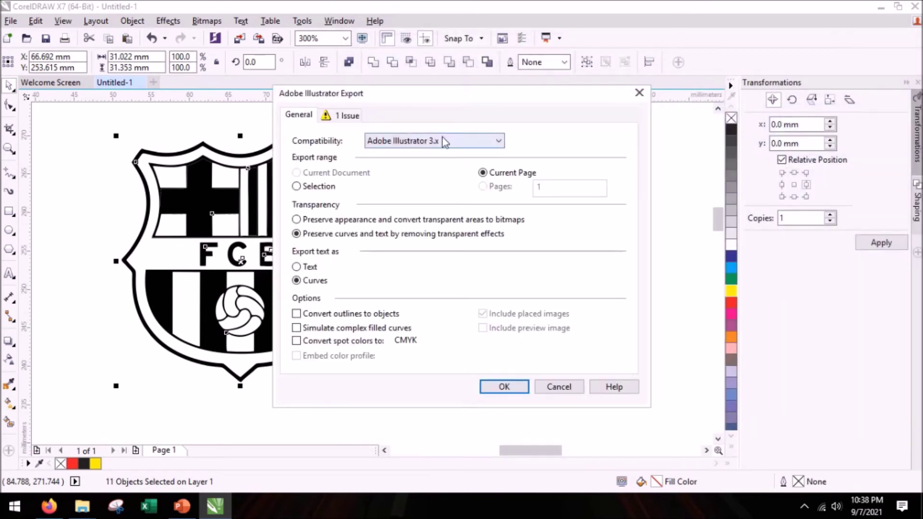
- Export the crest with Adobe Illustrator 3.x compatibility
click(434, 142)
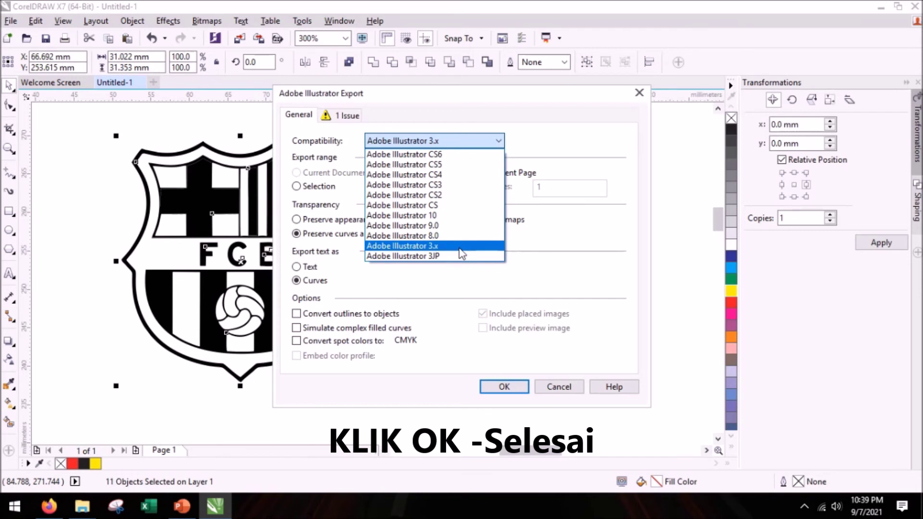
click(461, 246)
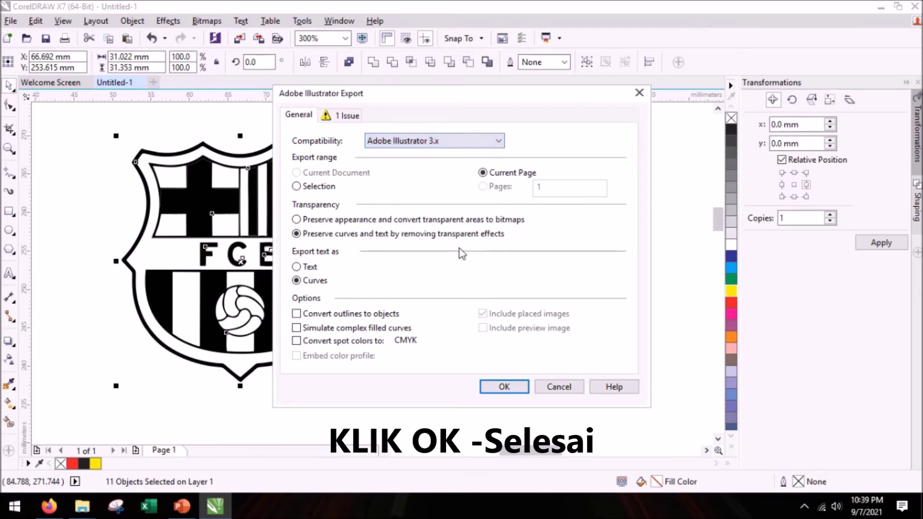
click(502, 392)
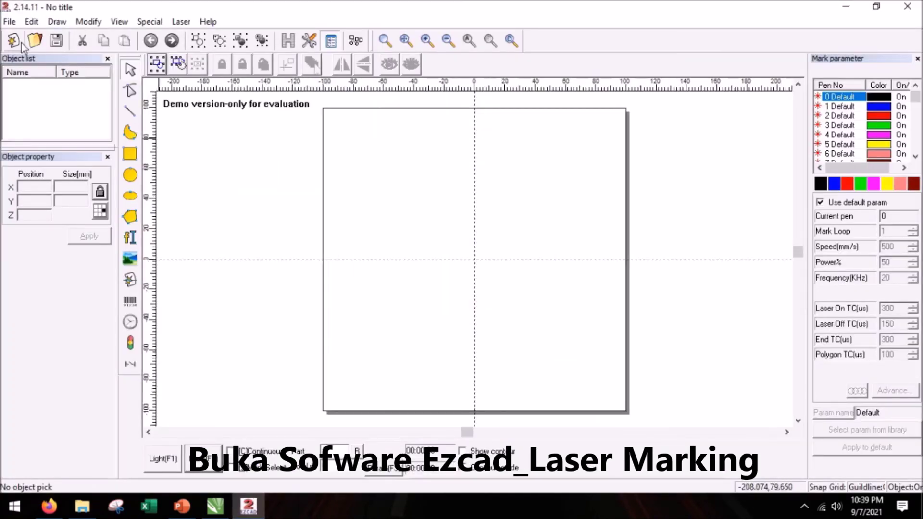
- Switch to EzCad and import the vector file LOGO BARCA from the File Marking Sampel folder
click(8, 22)
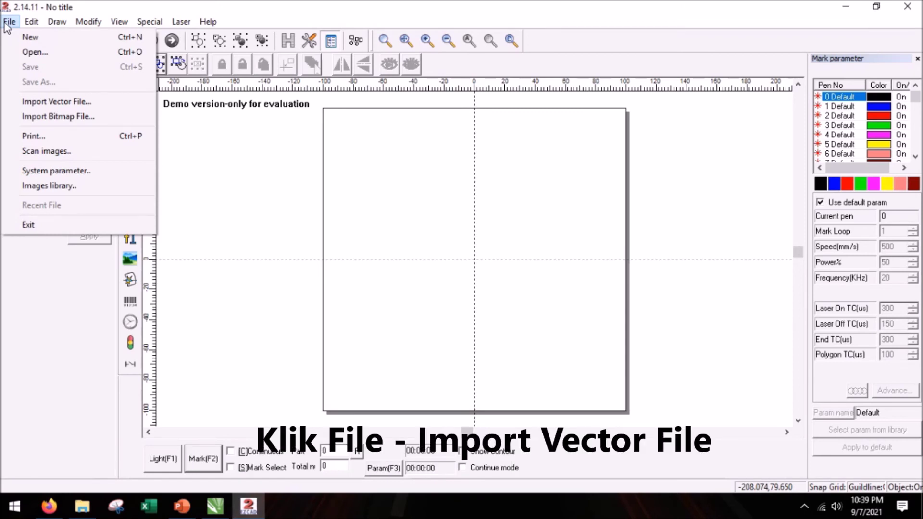
click(114, 103)
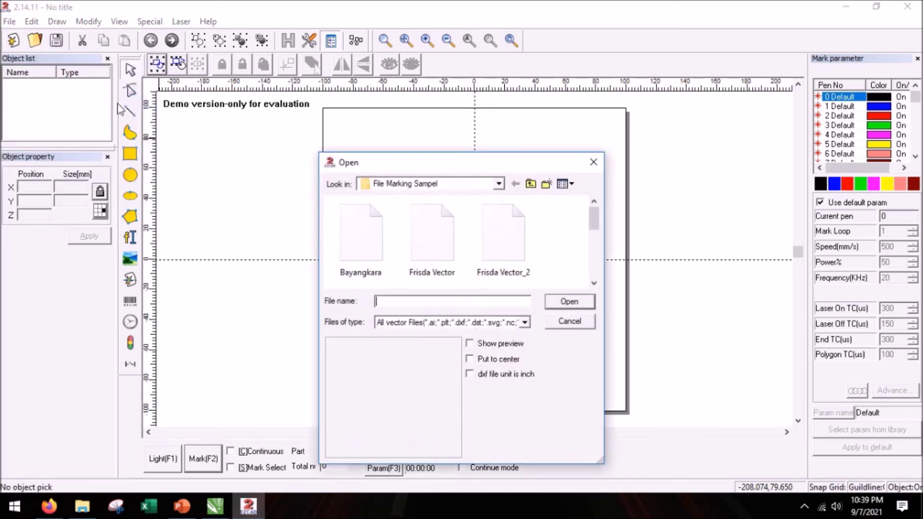
drag(597, 216, 600, 268)
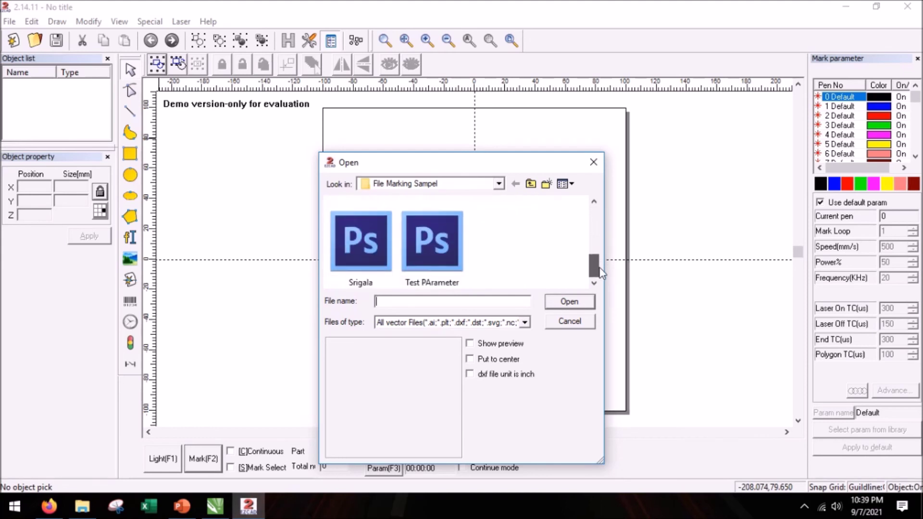
scroll(431, 259, up, 2)
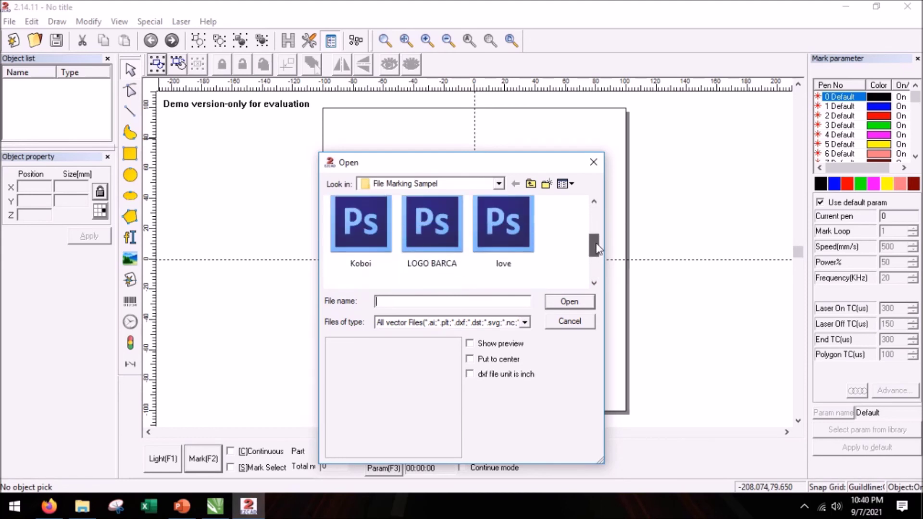
double_click(431, 249)
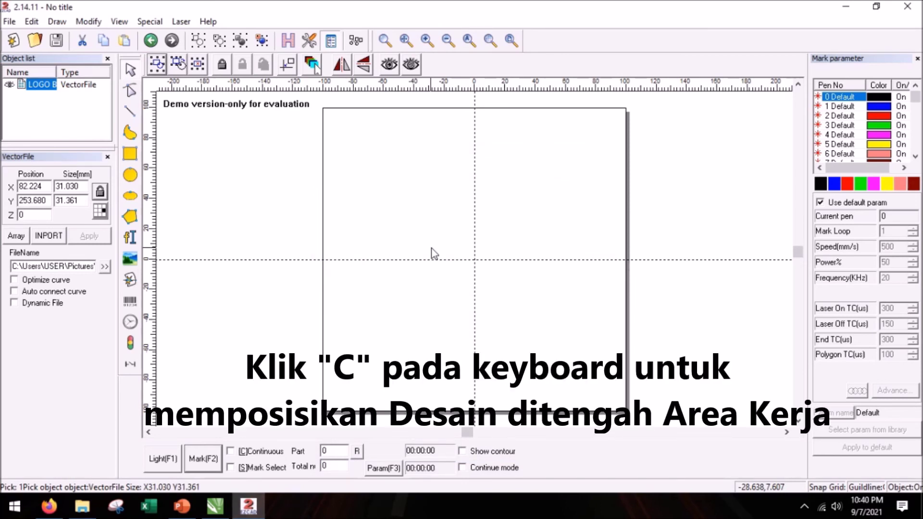
- Center the imported crest in the work area and check its outlines
key(c)
scroll(488, 264, down, 1)
scroll(489, 263, up, 2)
scroll(490, 269, up, 5)
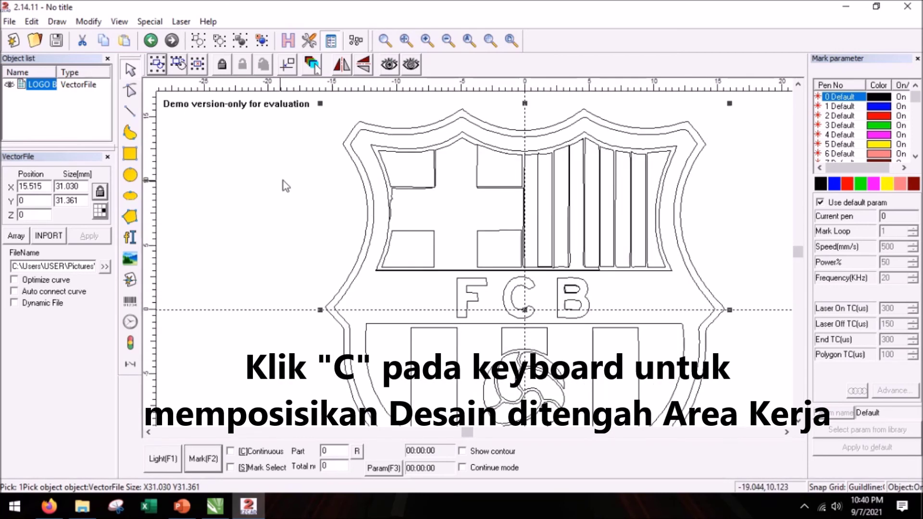
scroll(283, 181, down, 1)
- Fill the crest outlines with a hatch at 0.01 mm line distance and select the hatched crest
click(290, 43)
click(572, 117)
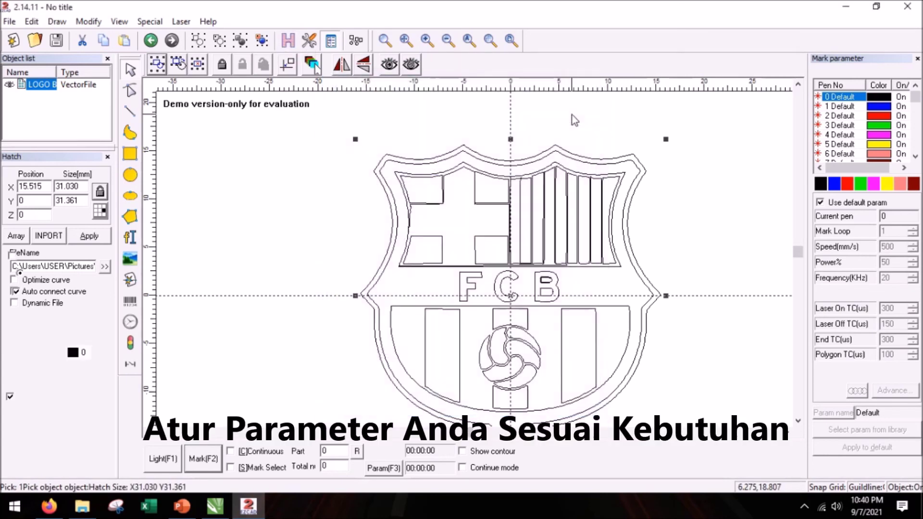
click(282, 213)
scroll(282, 212, up, 1)
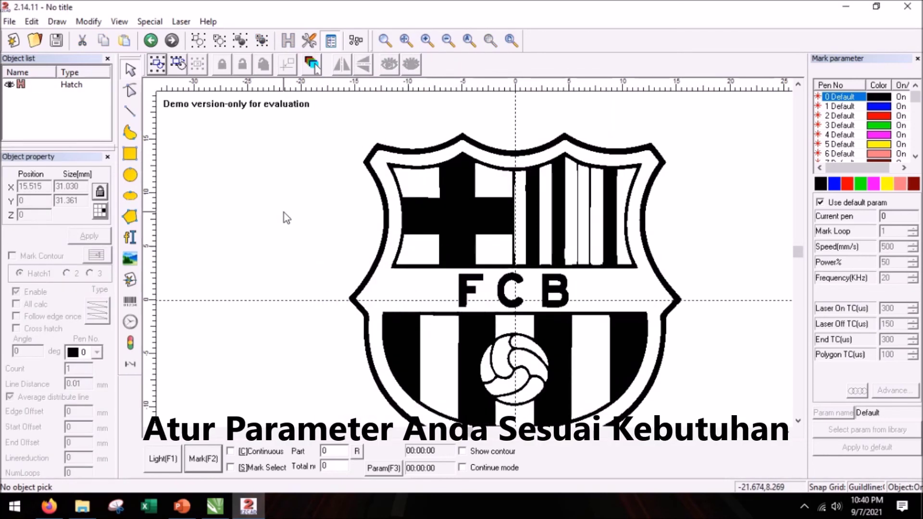
scroll(285, 212, down, 1)
scroll(301, 193, down, 1)
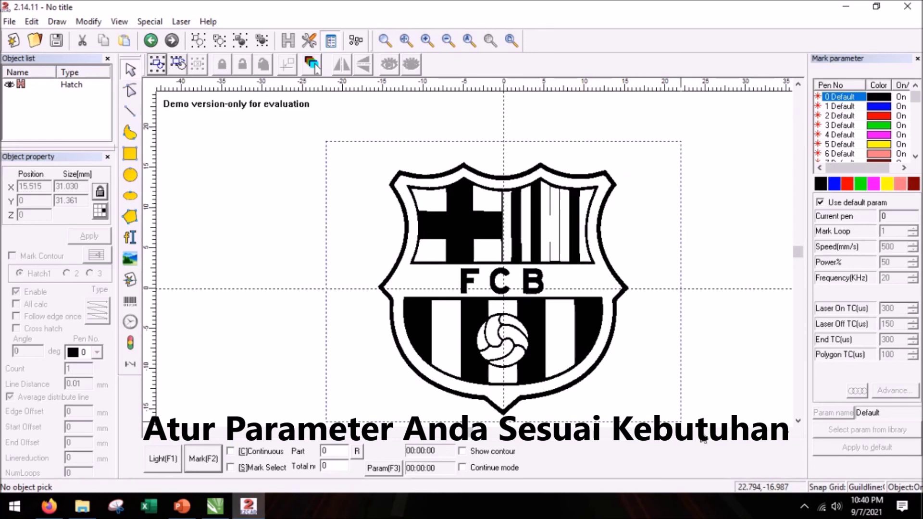
key(ctrl+a)
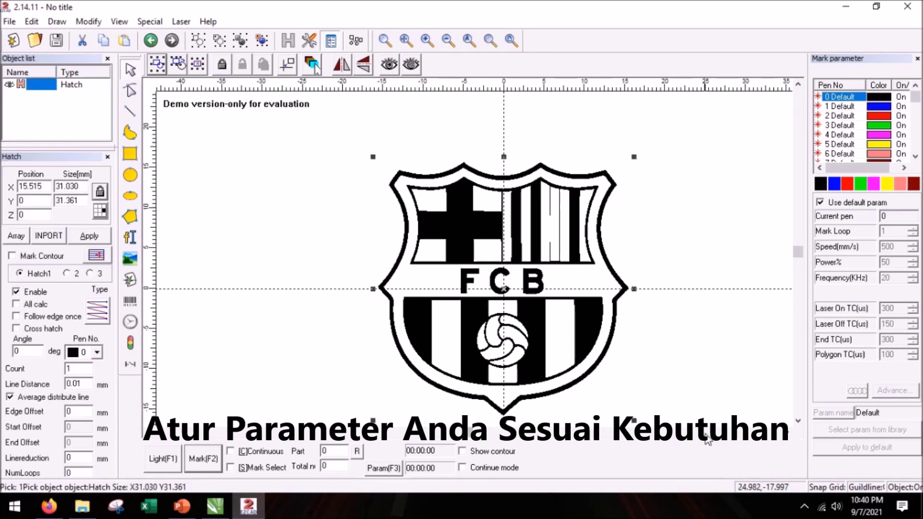